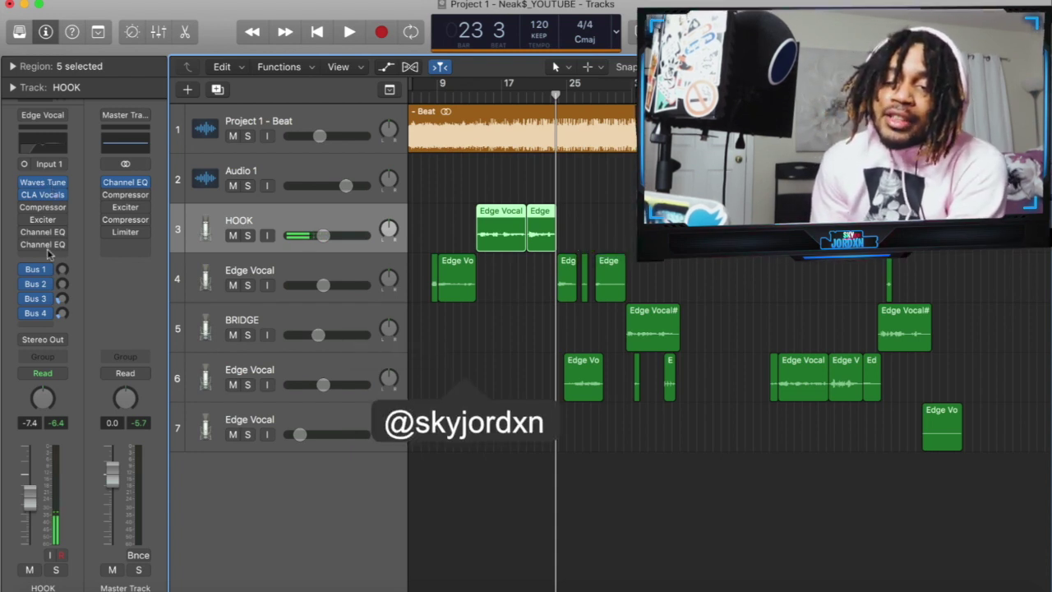
Step: Bypass the four bus sends on the HOOK channel and reduce its inserts to Waves Tune and CLA Vocals
mouse_move(24, 271)
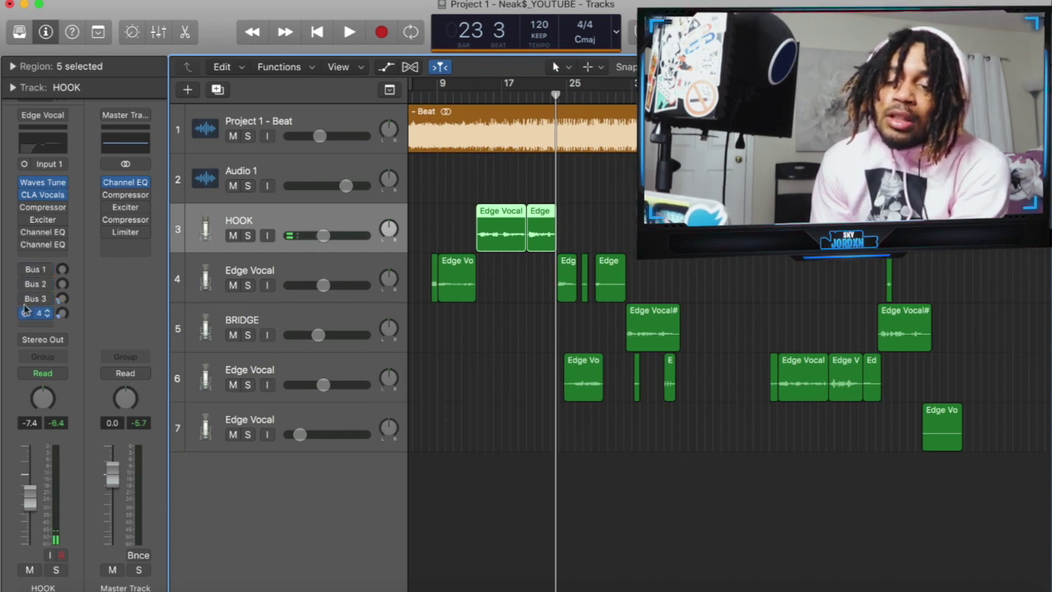
click(59, 208)
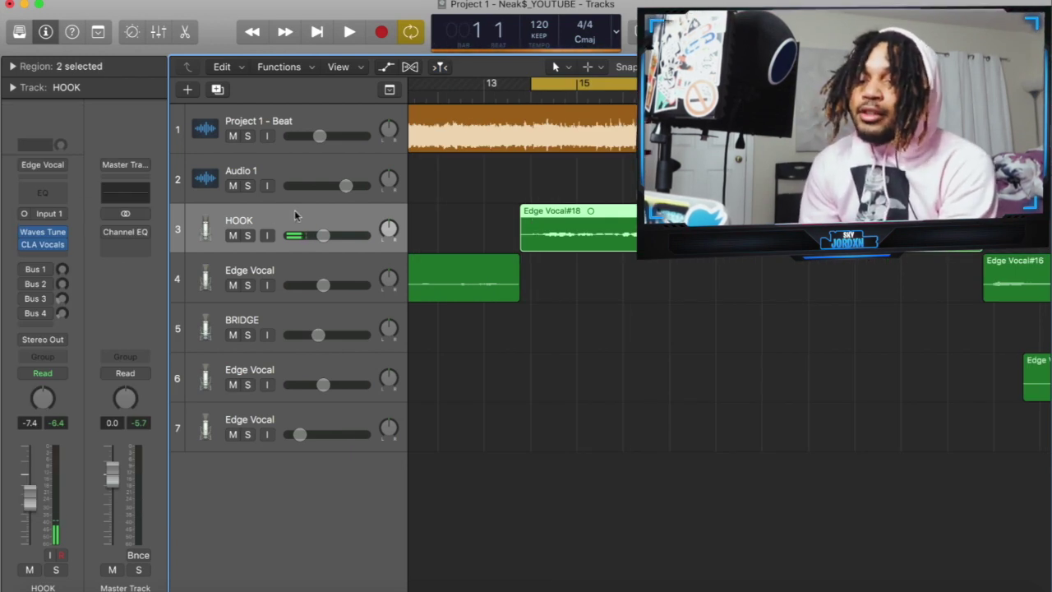
Step: During playback, lower the treble to -2.7 and the bass to -2.9 in the HOOK track's CLA Vocals plug-in
key(space)
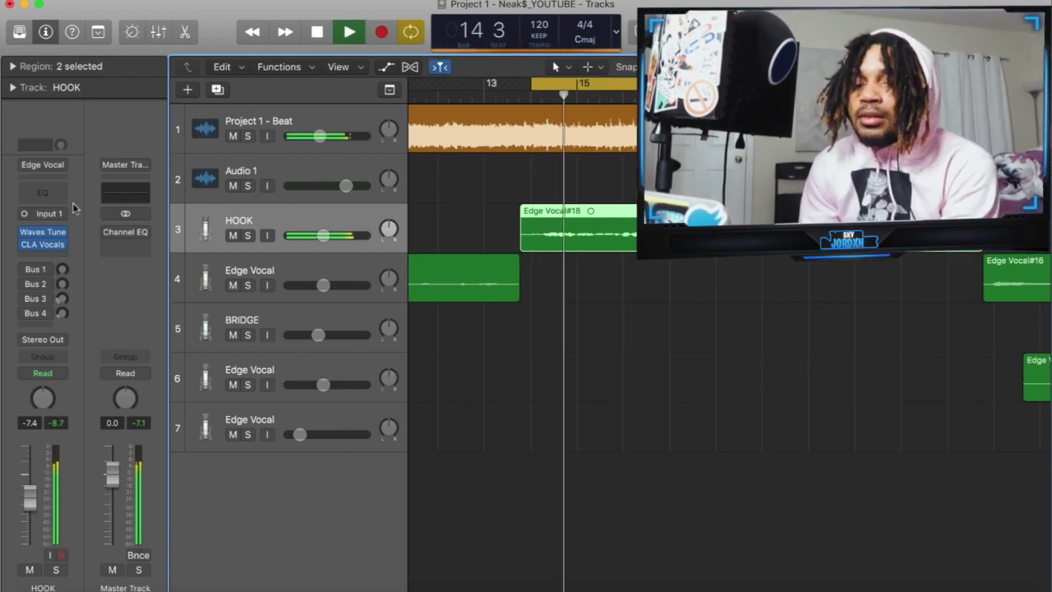
click(41, 246)
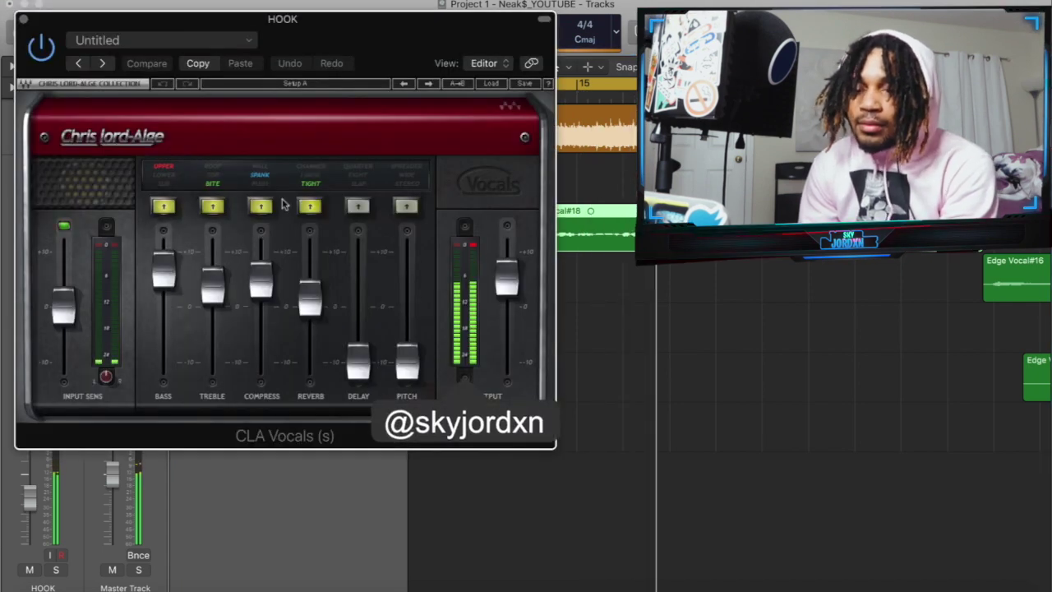
drag(212, 285, 212, 320)
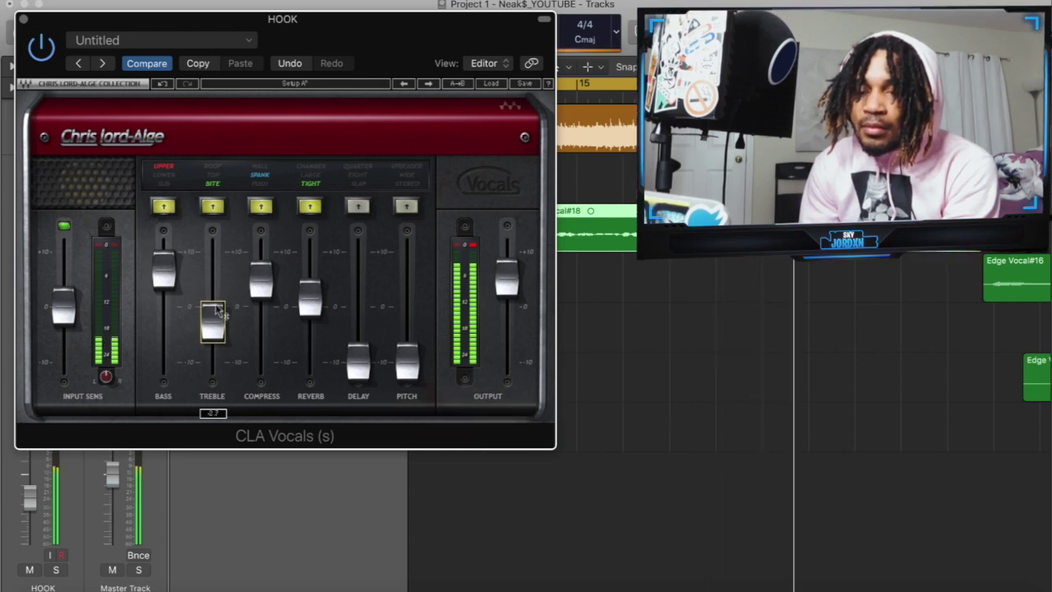
click(161, 257)
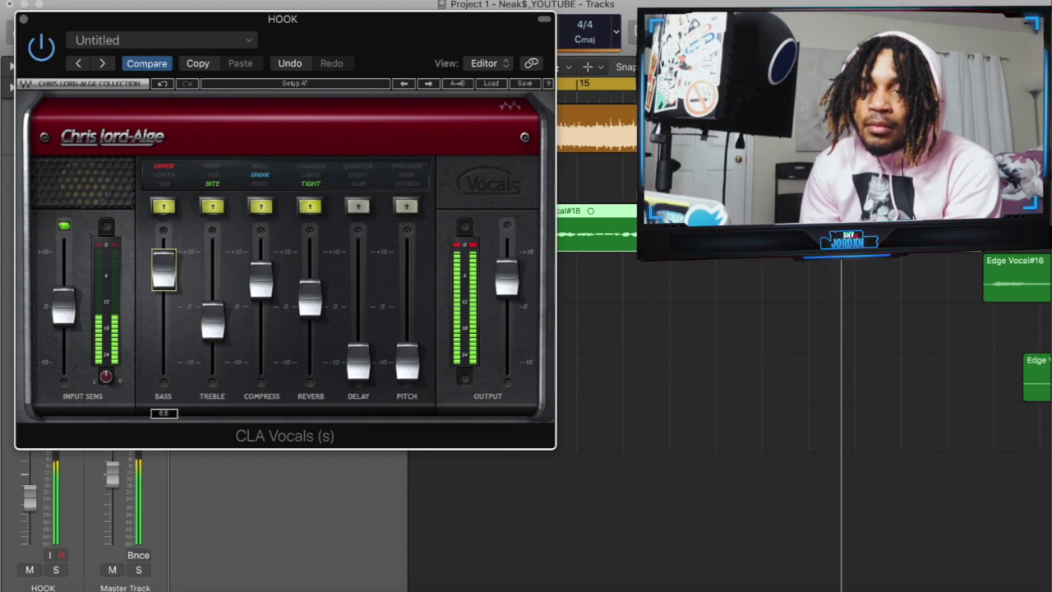
drag(163, 267, 163, 320)
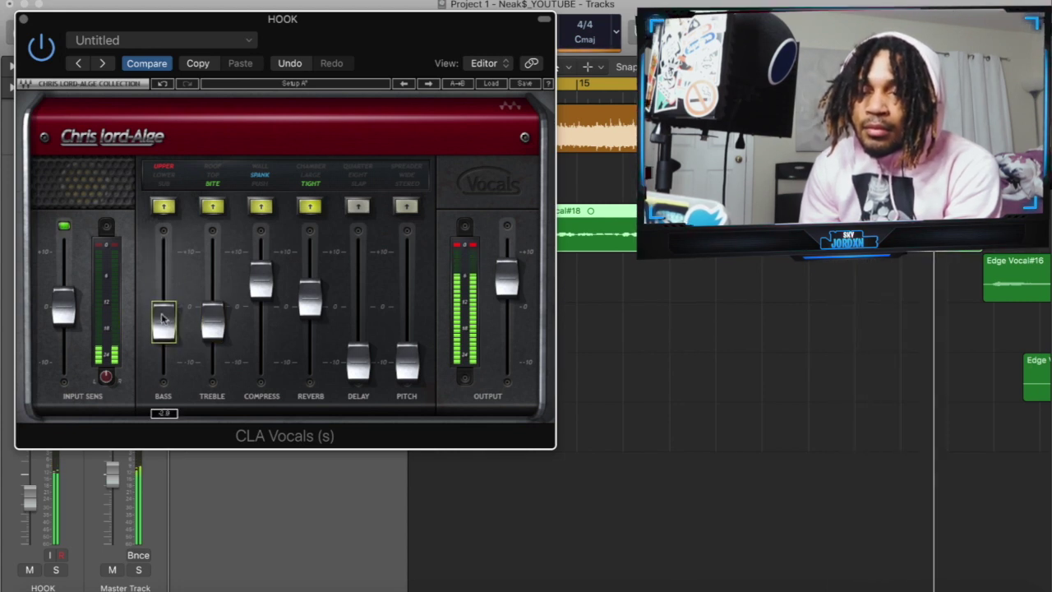
Step: Switch the CLA Vocals compression to Wall and set its amount to 3.5
click(259, 167)
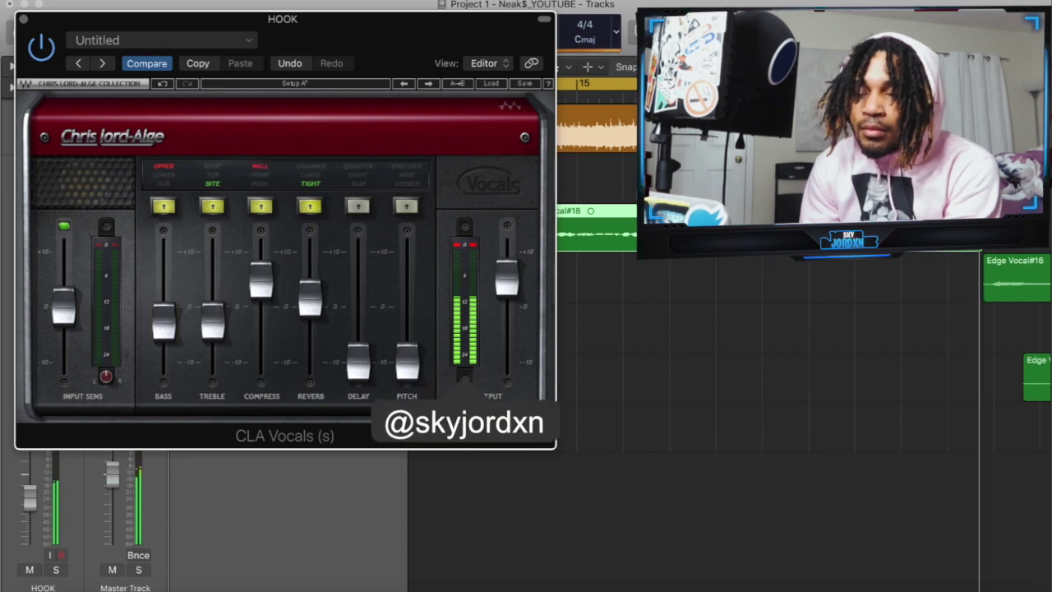
drag(261, 282, 261, 252)
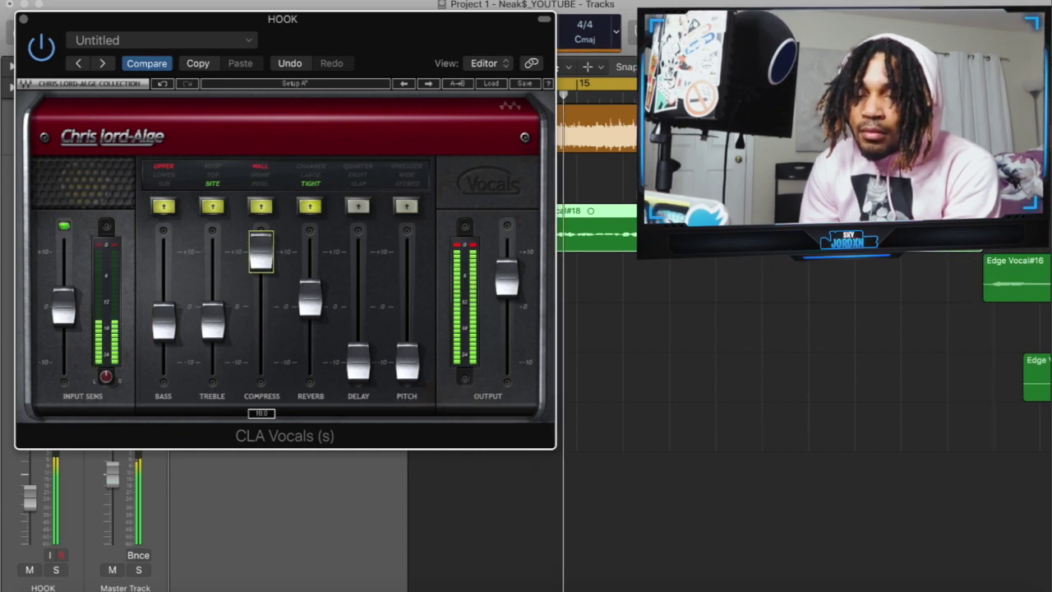
drag(260, 252, 260, 284)
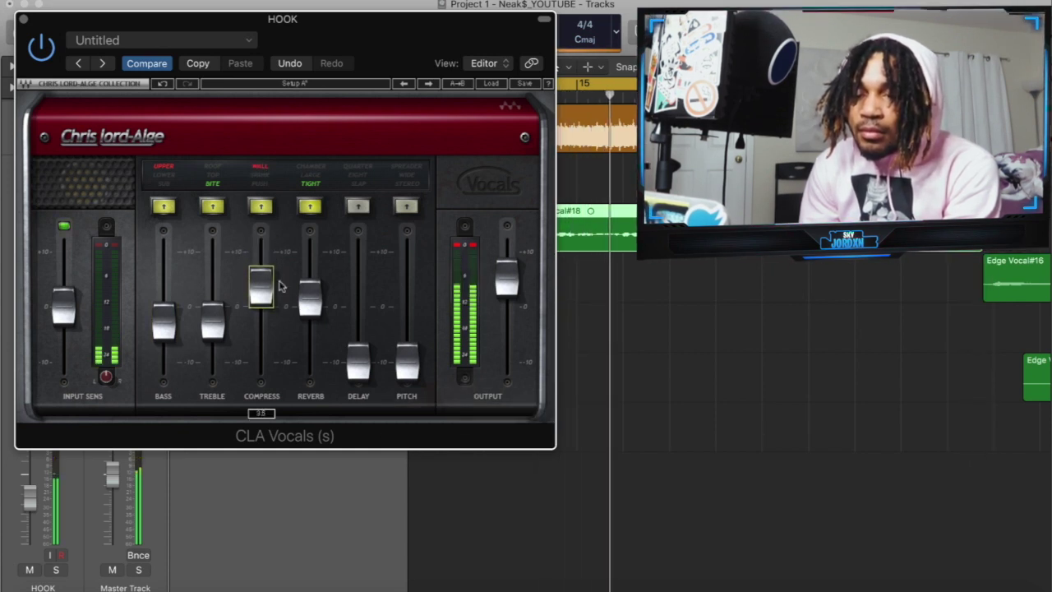
Step: Try the Large reverb at -1.9 together with the Eight delay in CLA Vocals
click(311, 174)
mouse_move(310, 298)
mouse_down()
mouse_move(310, 267)
mouse_move(310, 297)
mouse_move(312, 286)
mouse_up()
click(359, 175)
drag(359, 362, 310, 319)
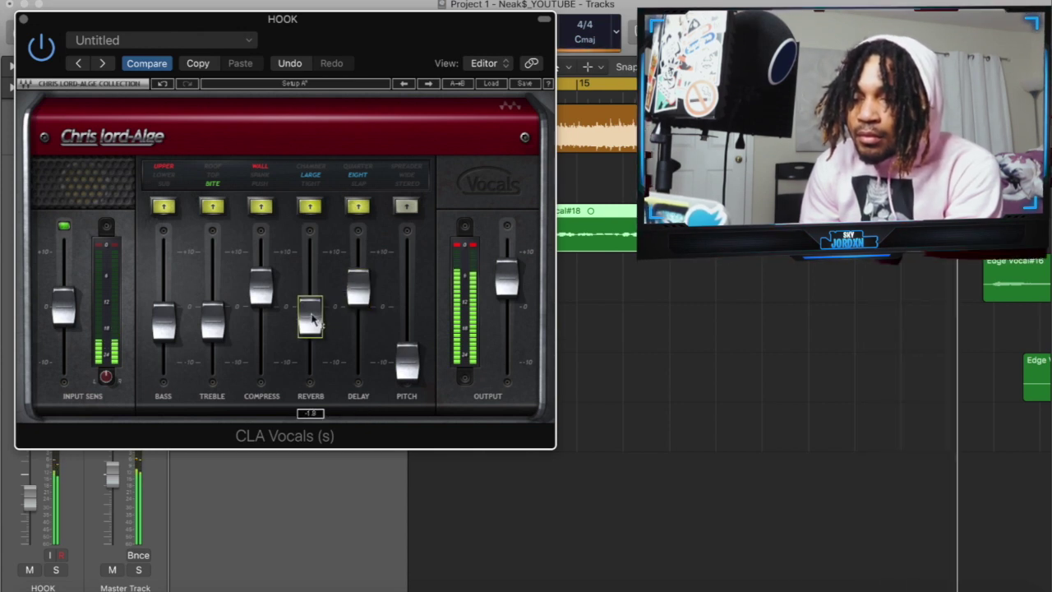
Step: Turn off the reverb and delay in CLA Vocals, pull both faders down to their minimum, and close the plug-in
click(365, 183)
drag(358, 288, 314, 361)
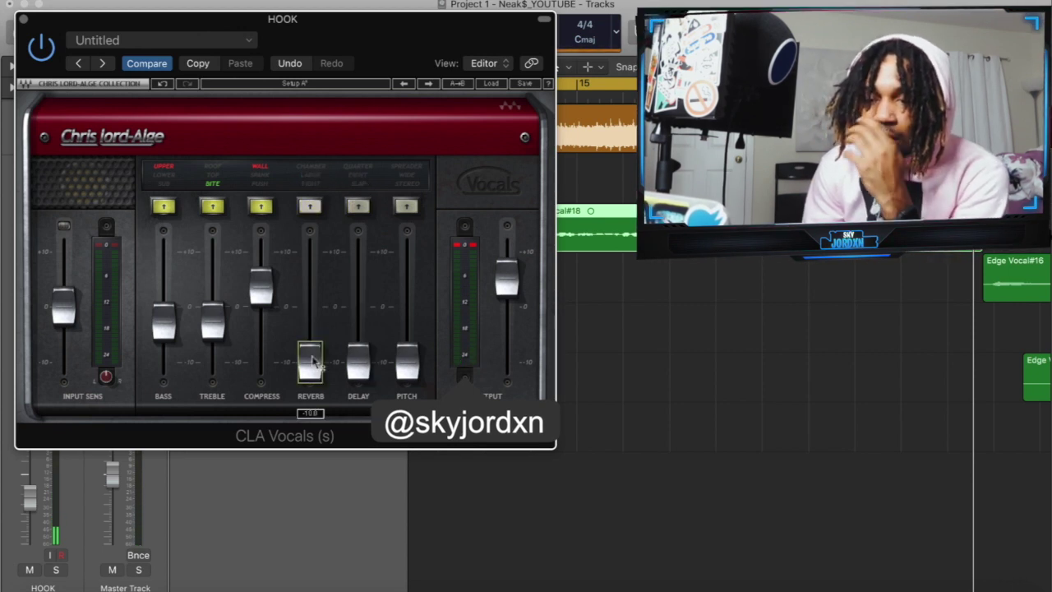
click(24, 19)
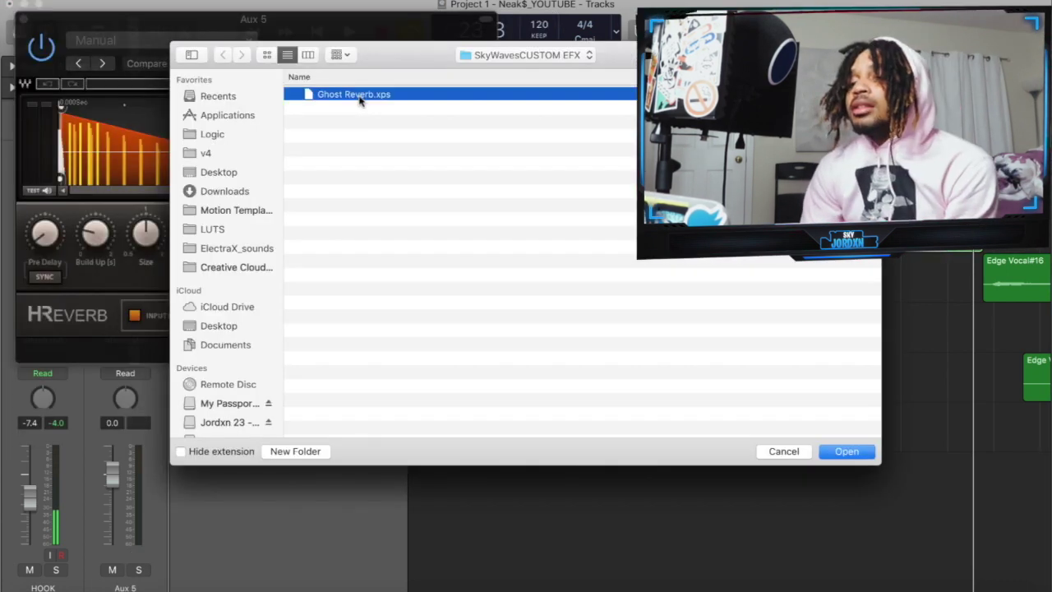
Step: Load the Ghost Reverb.xps preset into H-Reverb on Aux 5 and play the hook, keeping the channel strips uncovered
double_click(359, 96)
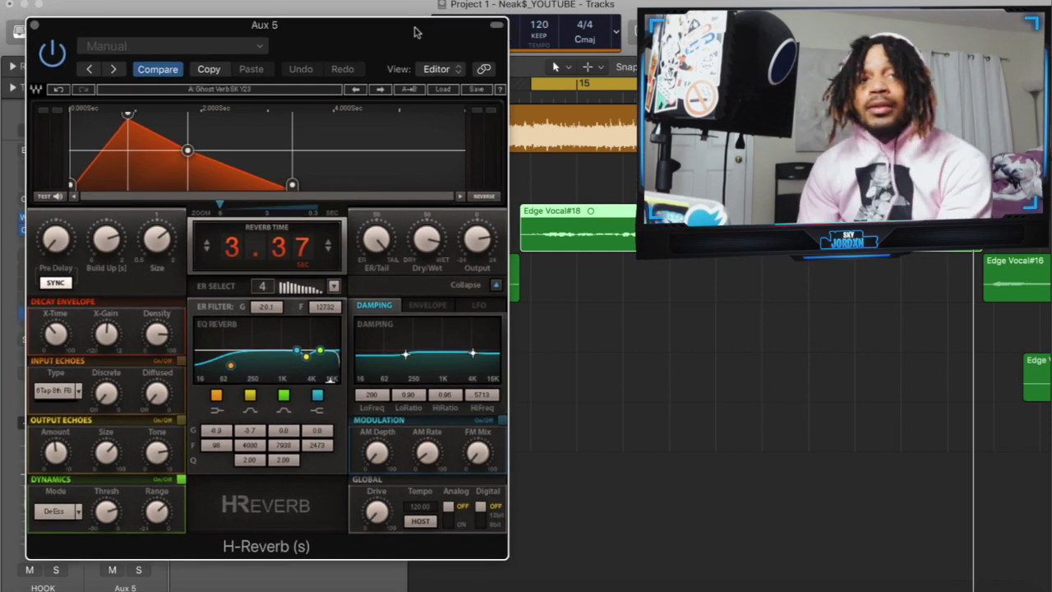
key(space)
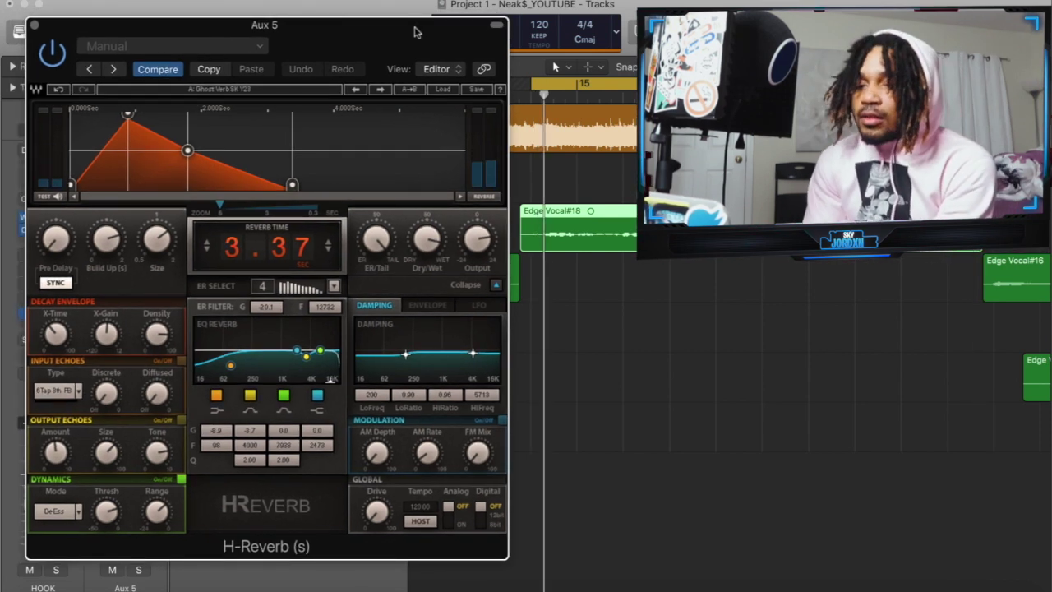
drag(323, 47, 624, 55)
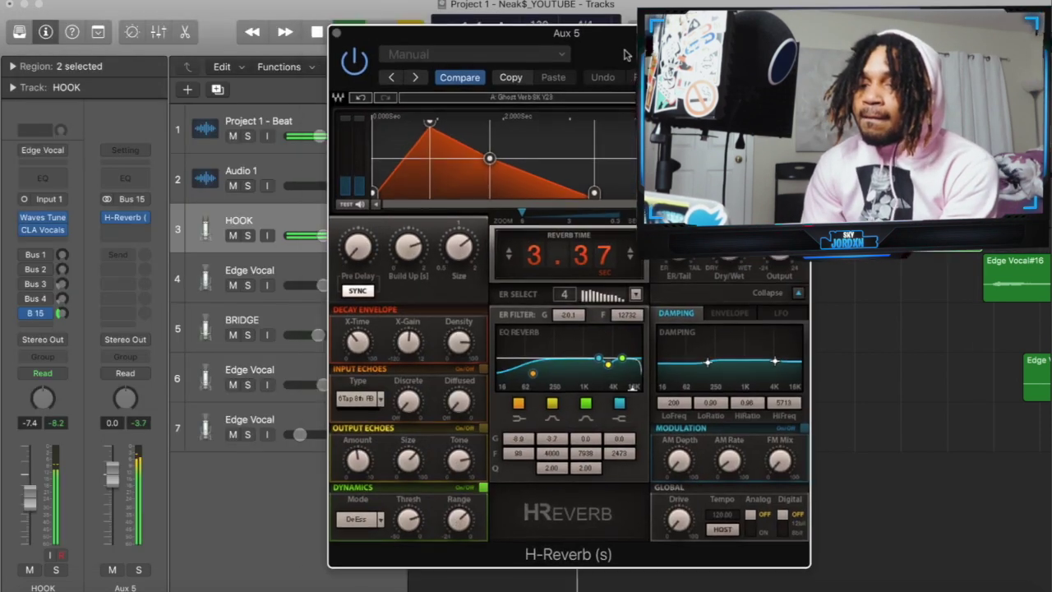
Step: Adjust the HOOK track's Bus 15 send level and set the Aux 5 volume to -4.0 dB
click(62, 313)
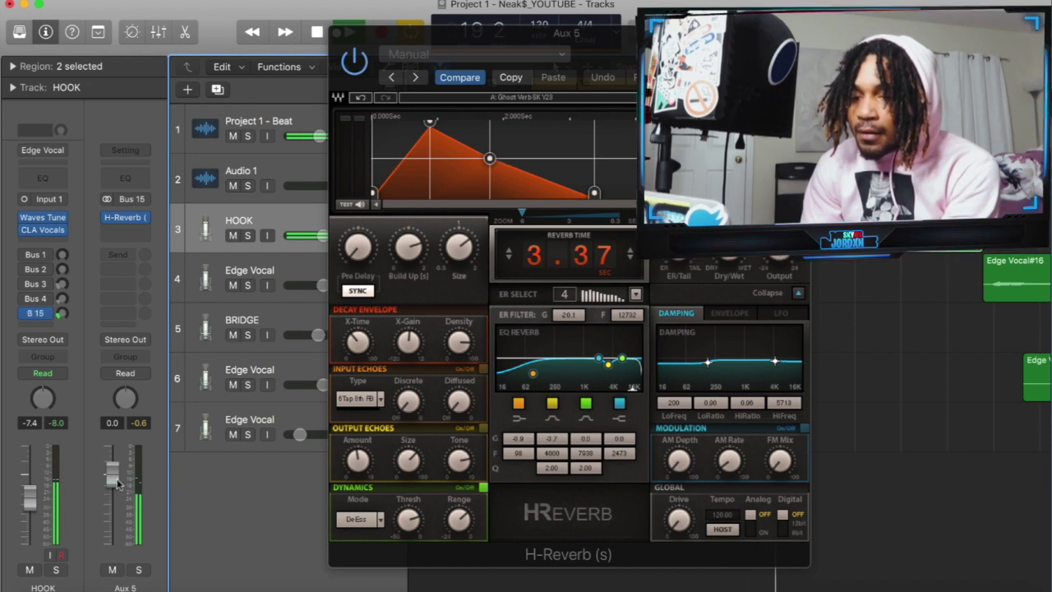
drag(118, 485, 117, 491)
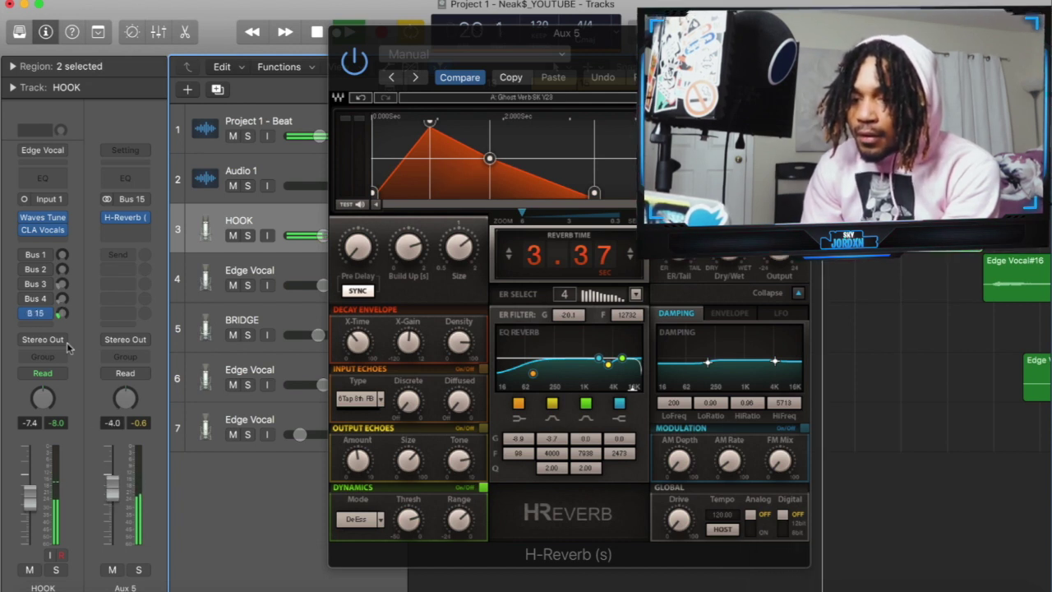
drag(65, 319, 62, 316)
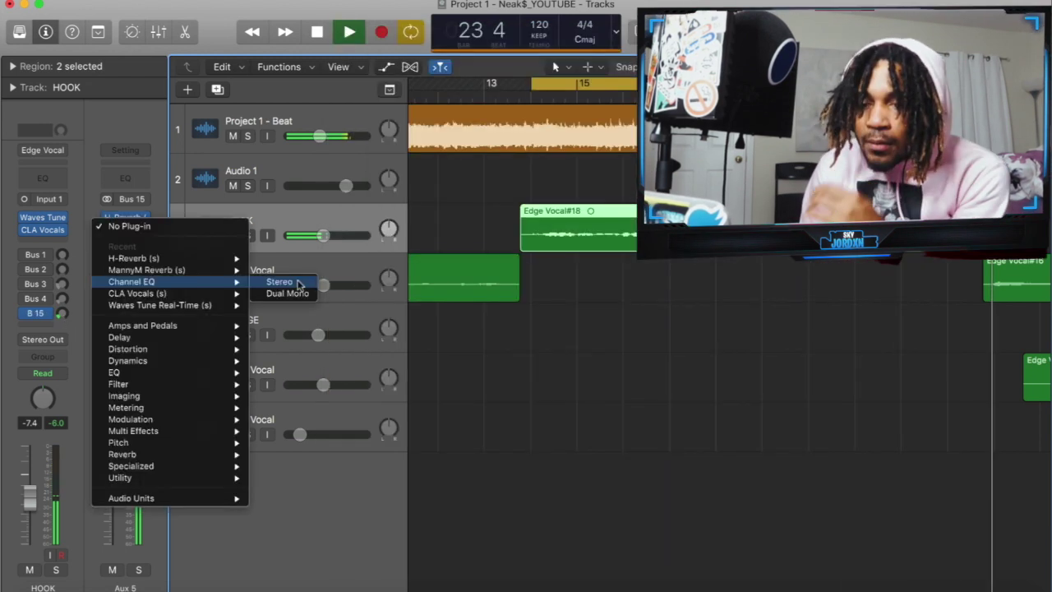
Step: Add a stereo Channel EQ after H-Reverb on Aux 5, with a low cut at 510 Hz and a high cut at 2700 Hz
click(300, 284)
key(v)
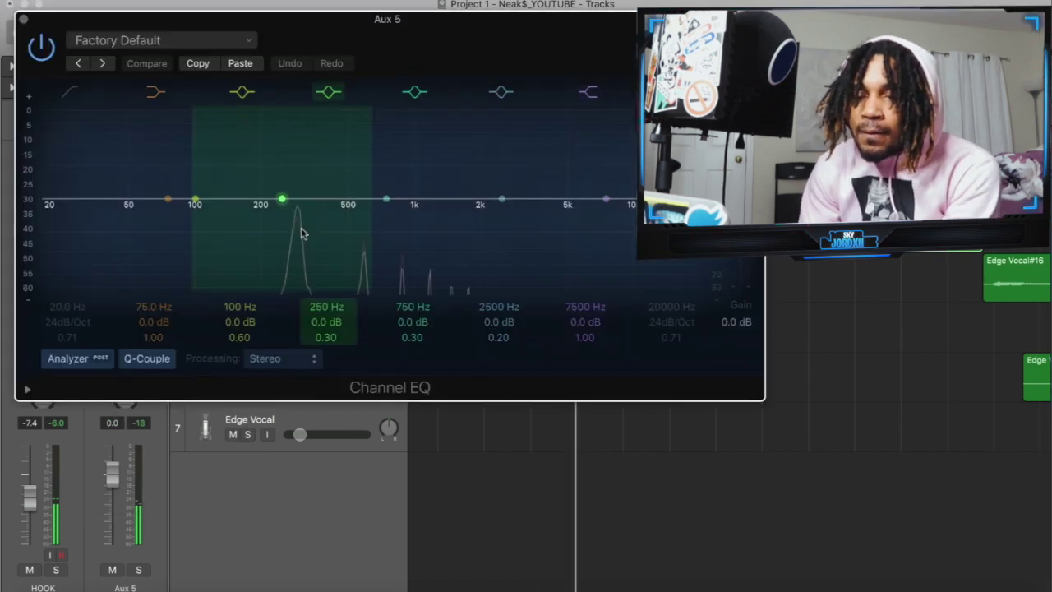
click(50, 209)
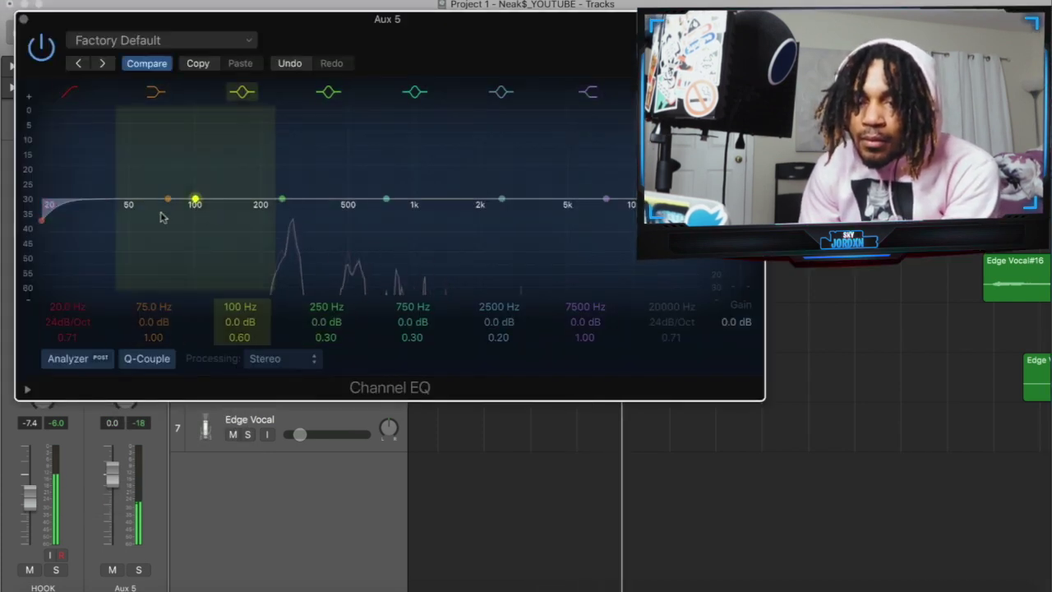
mouse_move(53, 219)
mouse_down()
mouse_move(223, 239)
mouse_move(355, 235)
mouse_up()
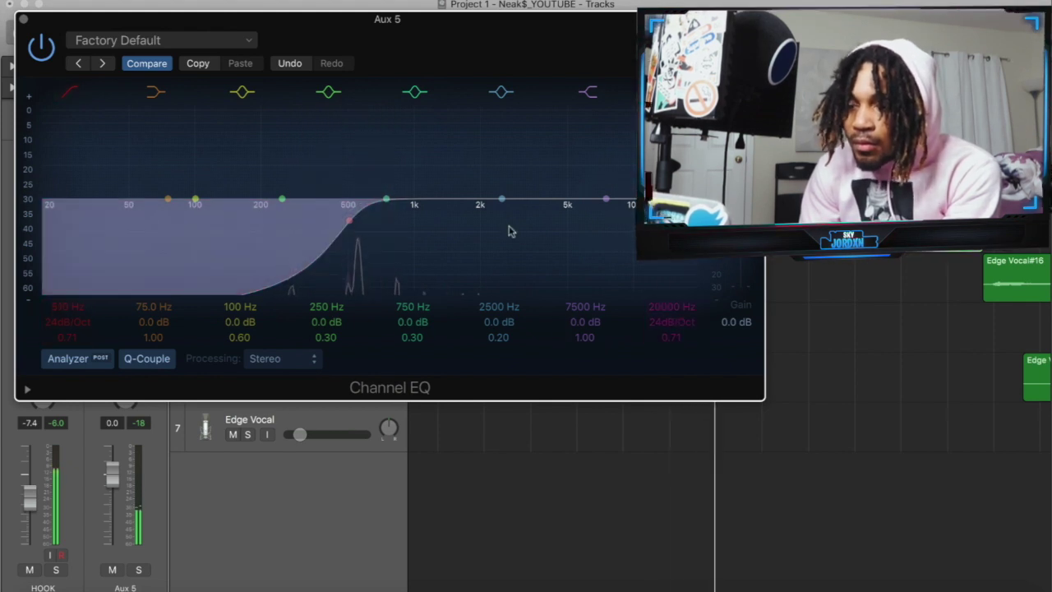
drag(670, 238, 489, 273)
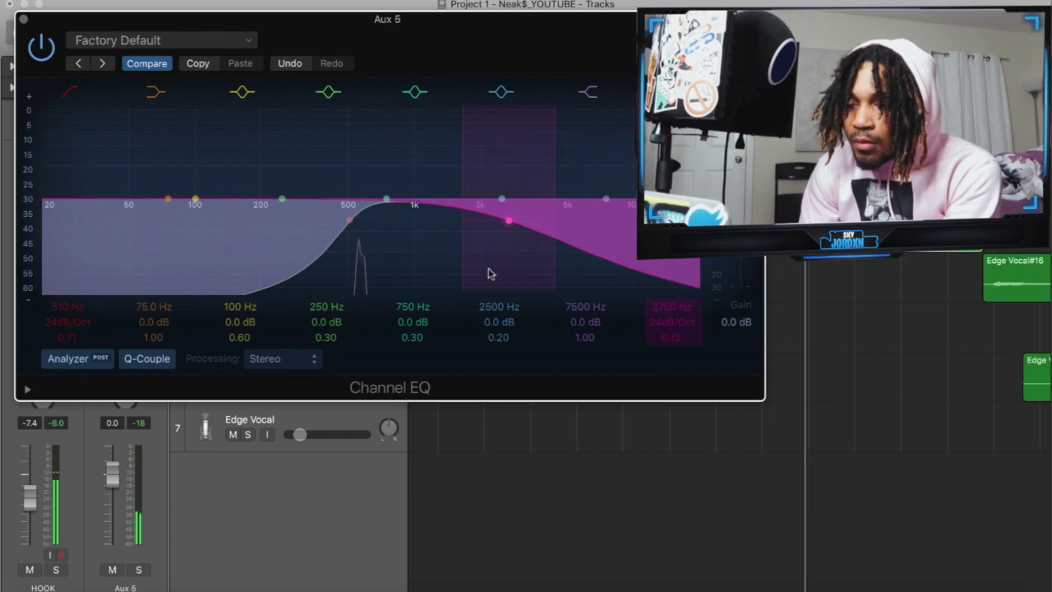
Step: Raise the Aux 5 volume to 3.6 dB and close the Channel EQ
drag(323, 32, 495, 38)
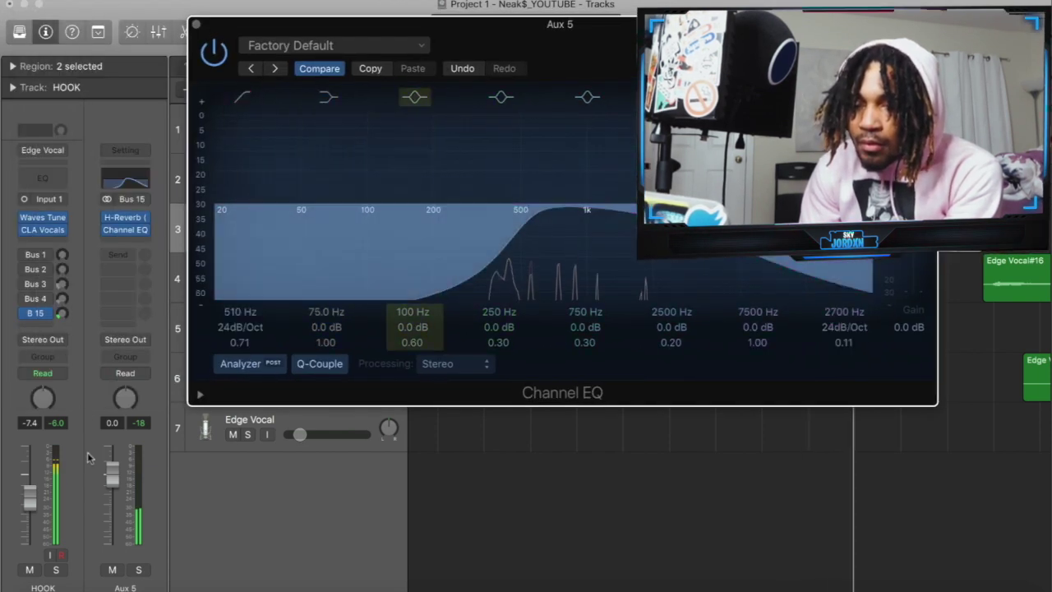
drag(112, 474, 113, 458)
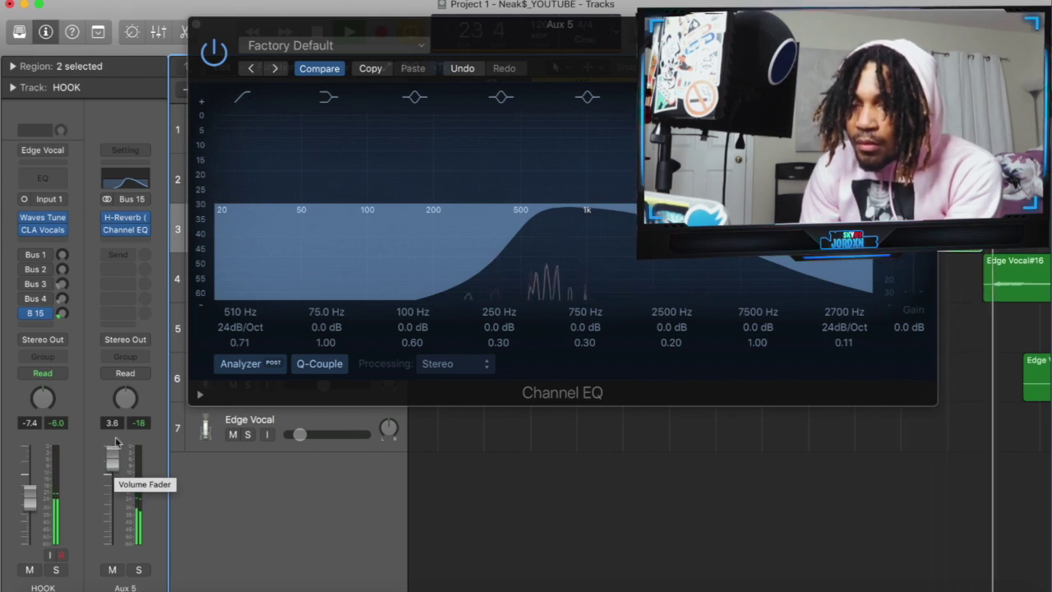
click(205, 37)
click(195, 24)
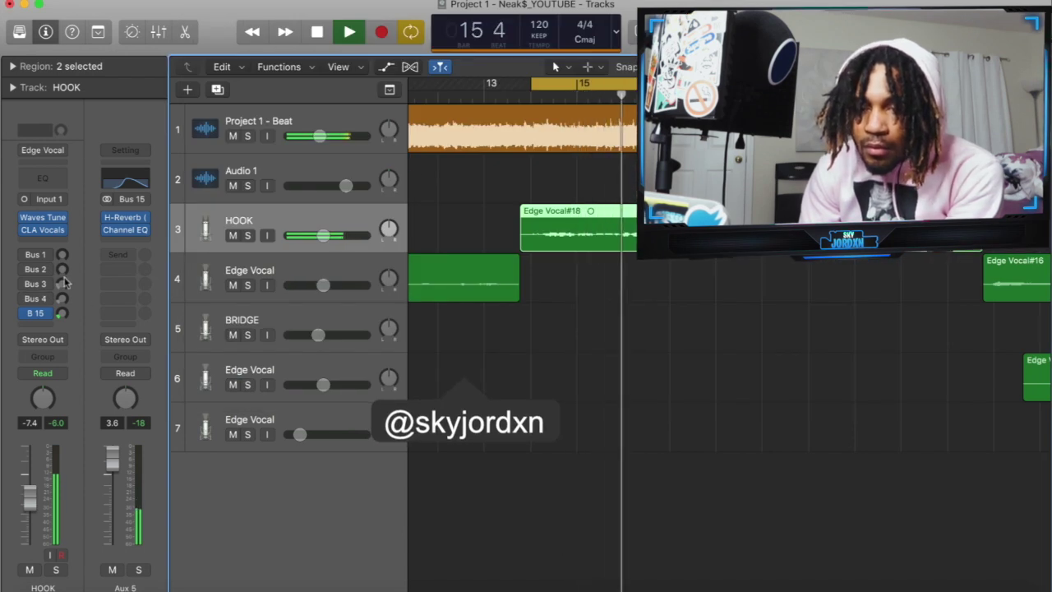
Step: Add a Bus 16 send to the HOOK track and set its level to -8.2 dB
click(40, 327)
mouse_move(58, 423)
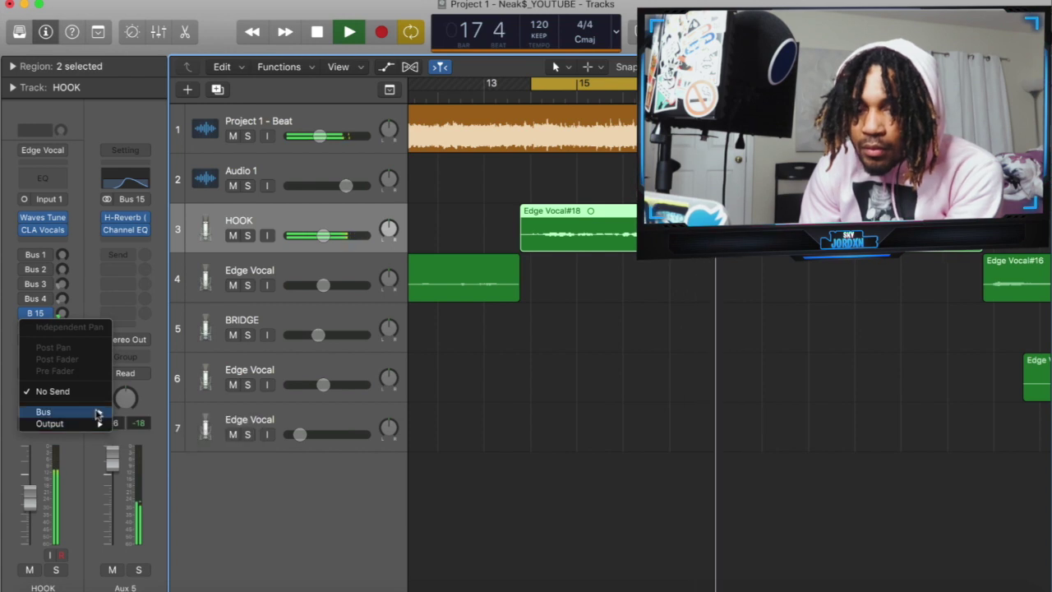
mouse_move(90, 412)
click(210, 311)
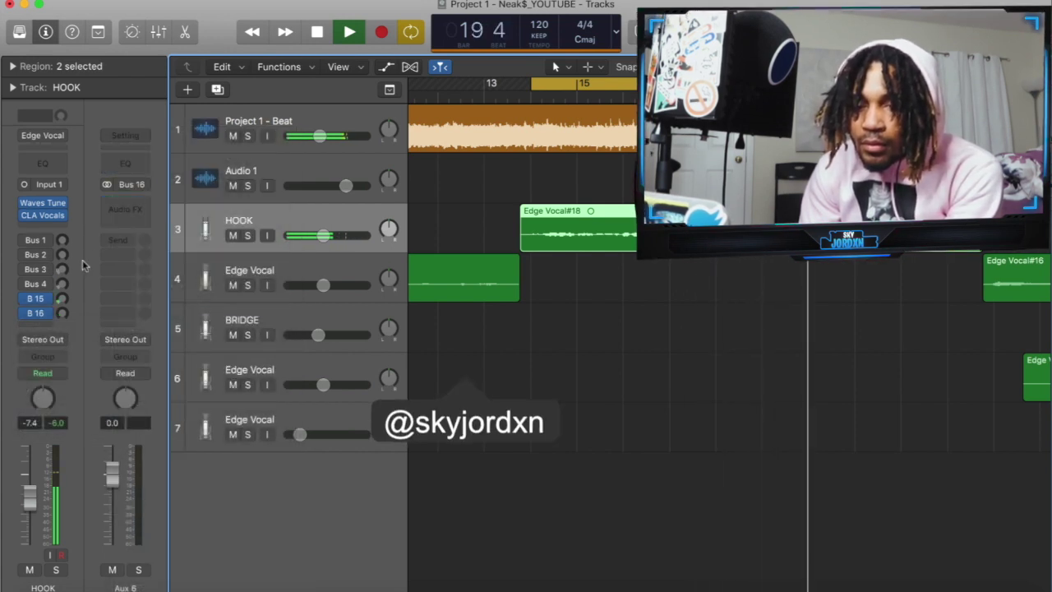
drag(62, 312, 71, 236)
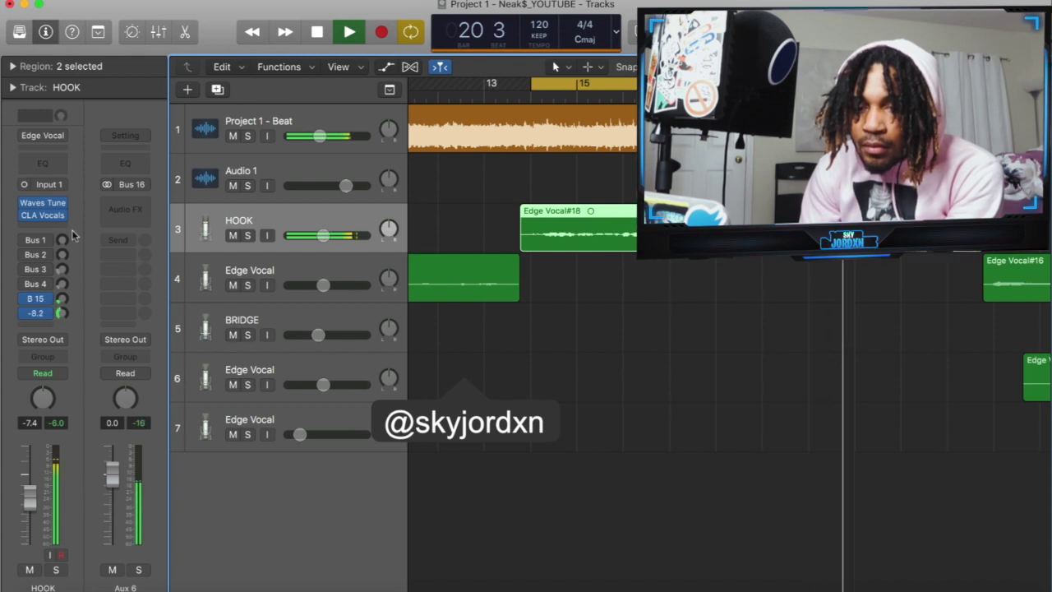
Step: Insert MannyM Reverb on Aux 6 and set its reverb type to Chamber
click(117, 207)
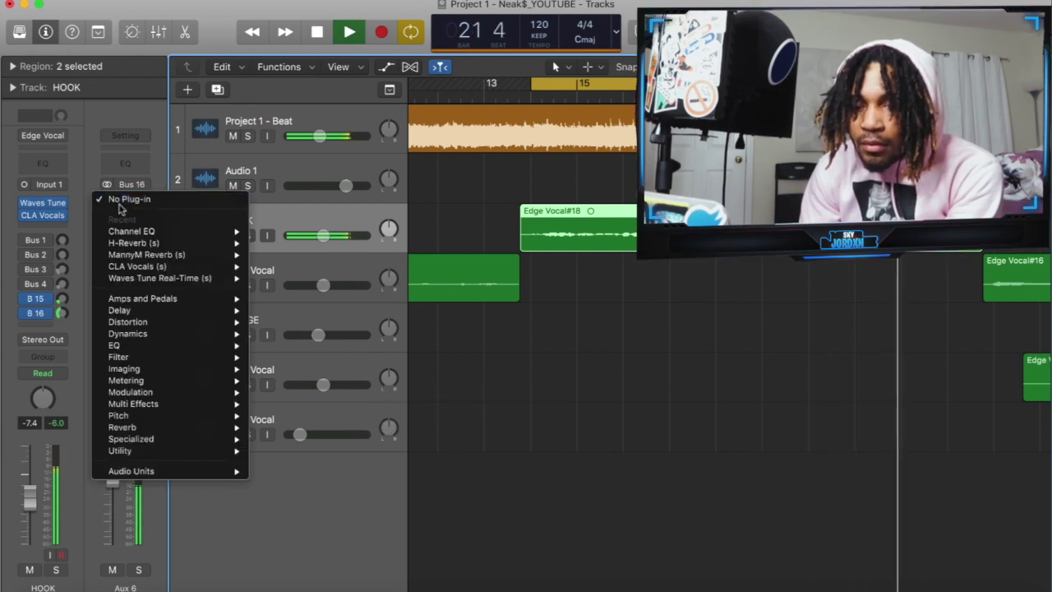
mouse_move(146, 242)
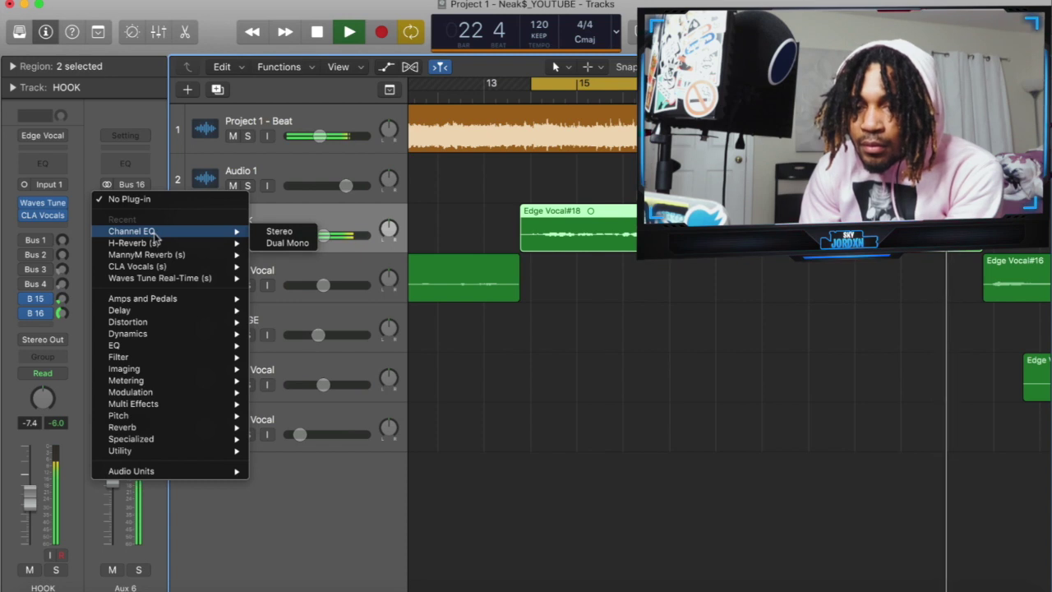
click(283, 254)
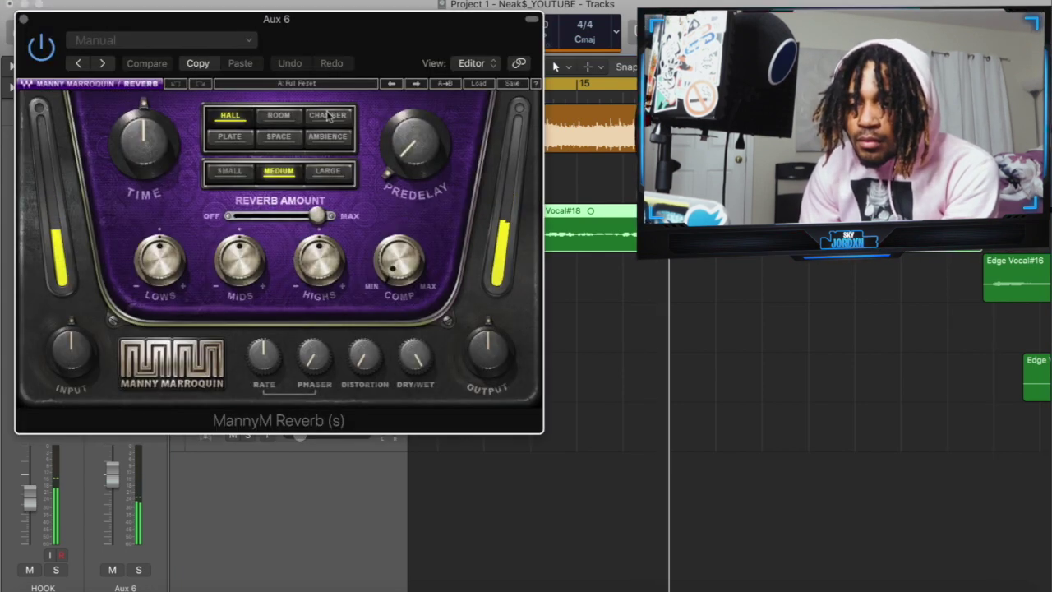
click(329, 122)
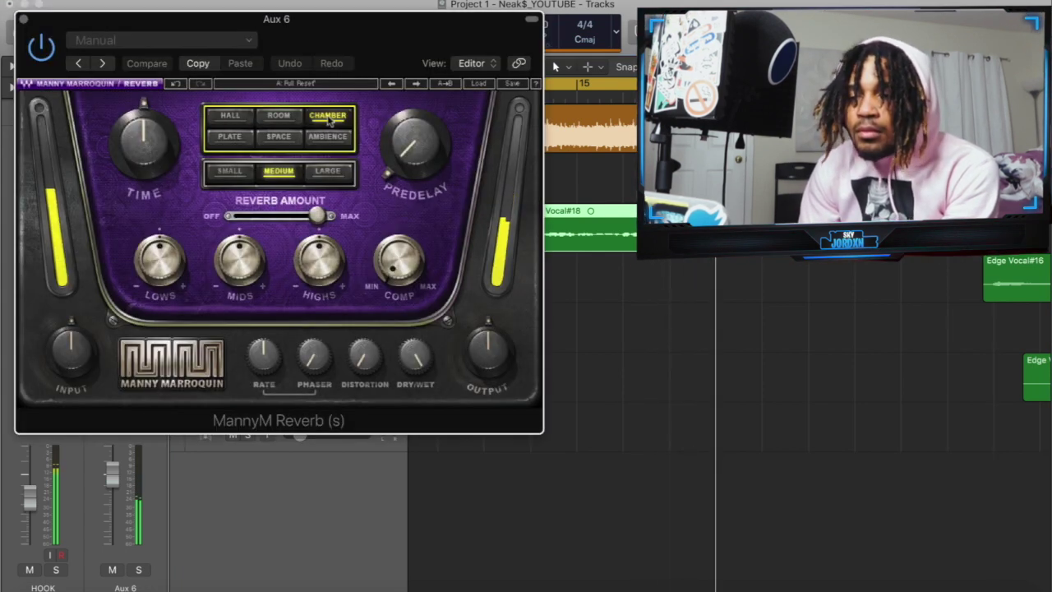
Step: Raise the HOOK track's Bus 16 send to -3.5 dB and set the Aux 6 volume to -3.2 dB
drag(364, 52, 610, 65)
drag(64, 319, 62, 319)
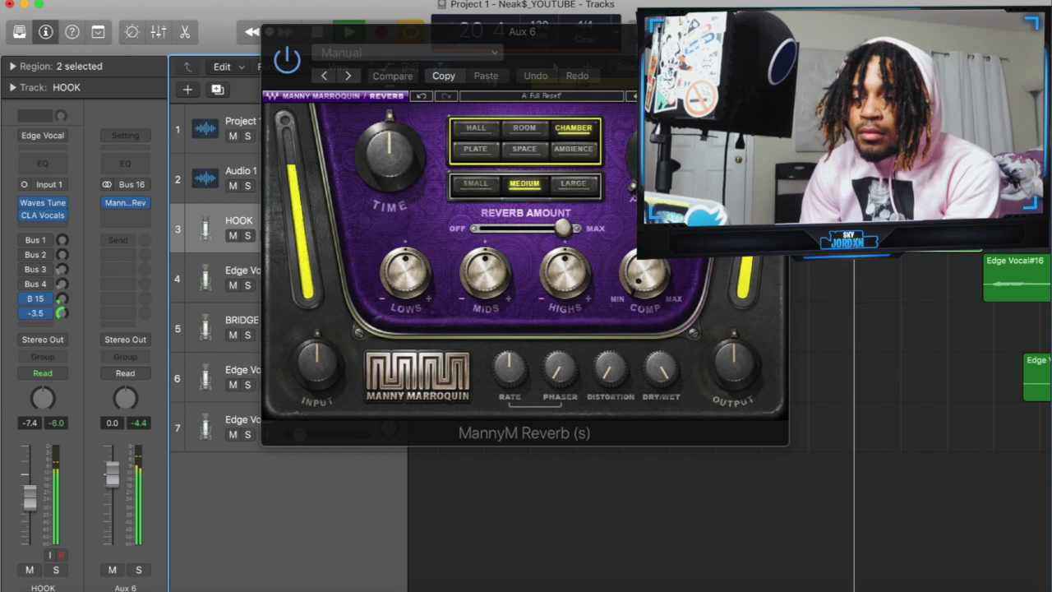
drag(112, 472, 112, 484)
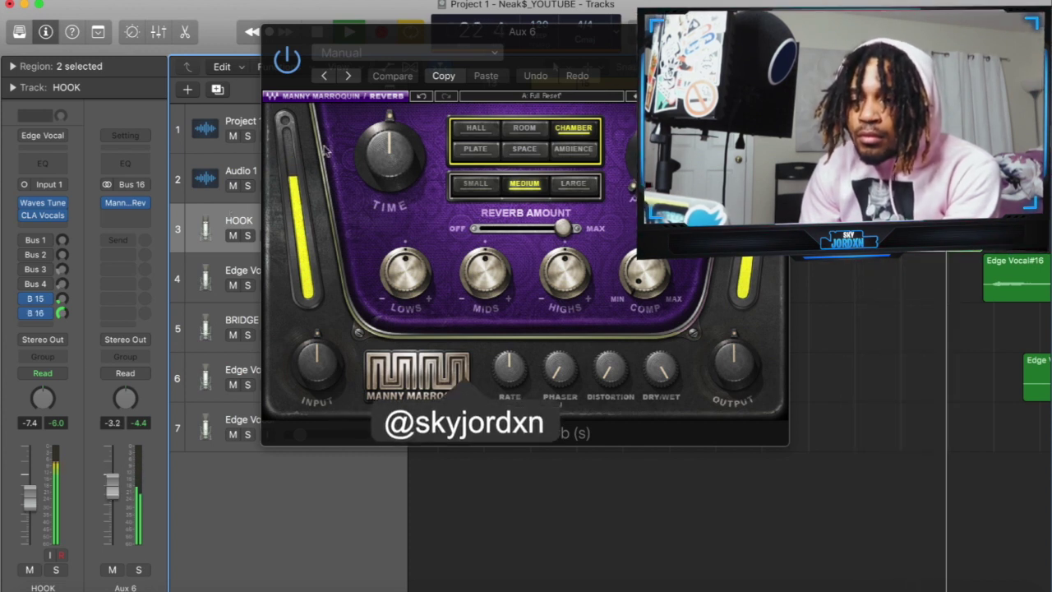
Step: Lower the reverb amount of MannyM Reverb on Aux 6
mouse_move(564, 230)
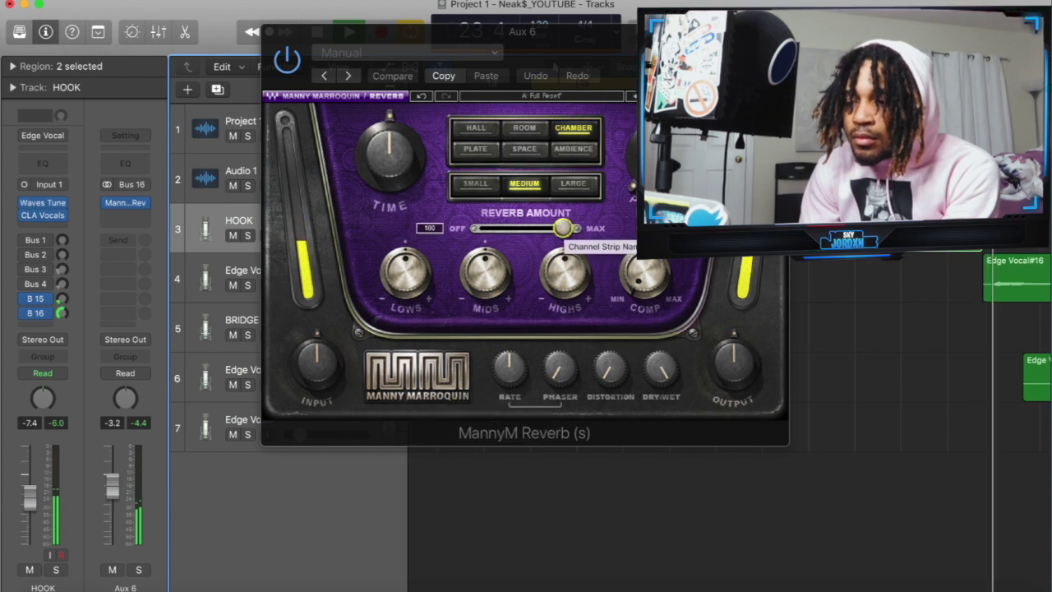
drag(564, 228, 516, 229)
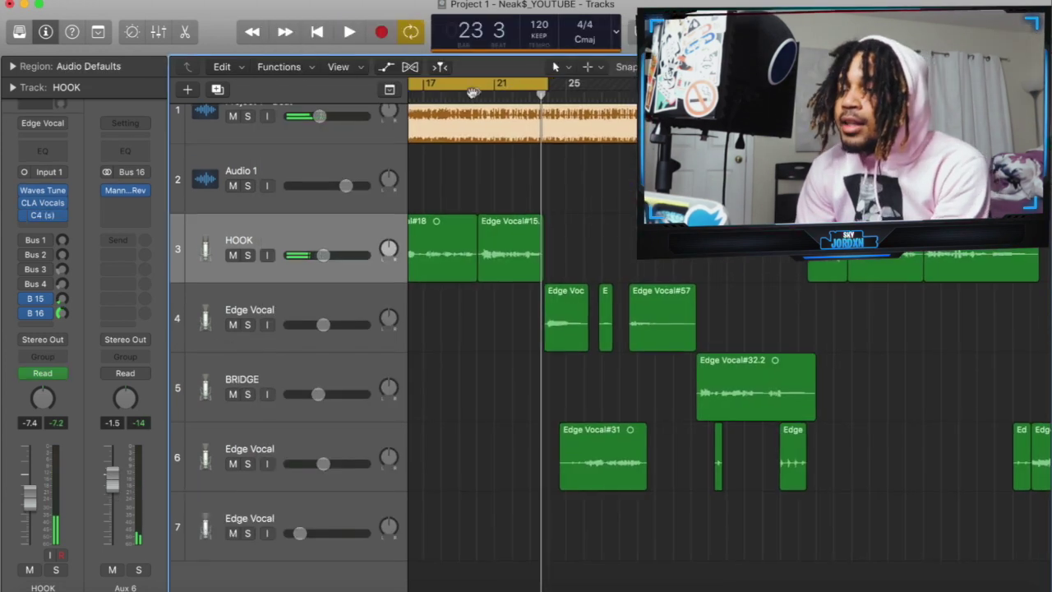
Step: Move the cycle range to start at bar 26 and audition the section with the track 6 Edge Vocal selected
drag(476, 84, 567, 85)
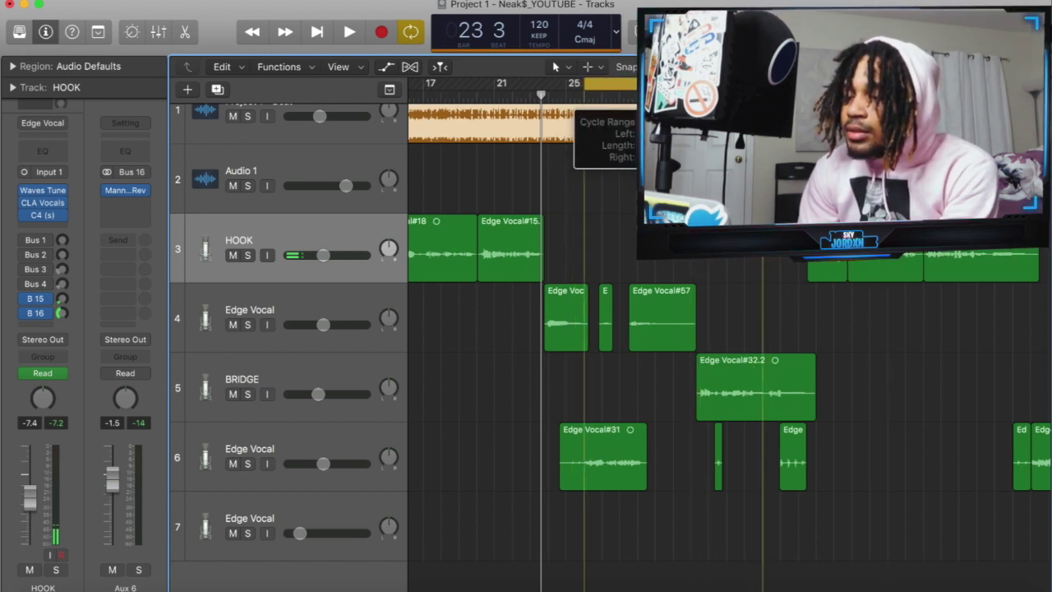
key(space)
scroll(723, 333, left, 3)
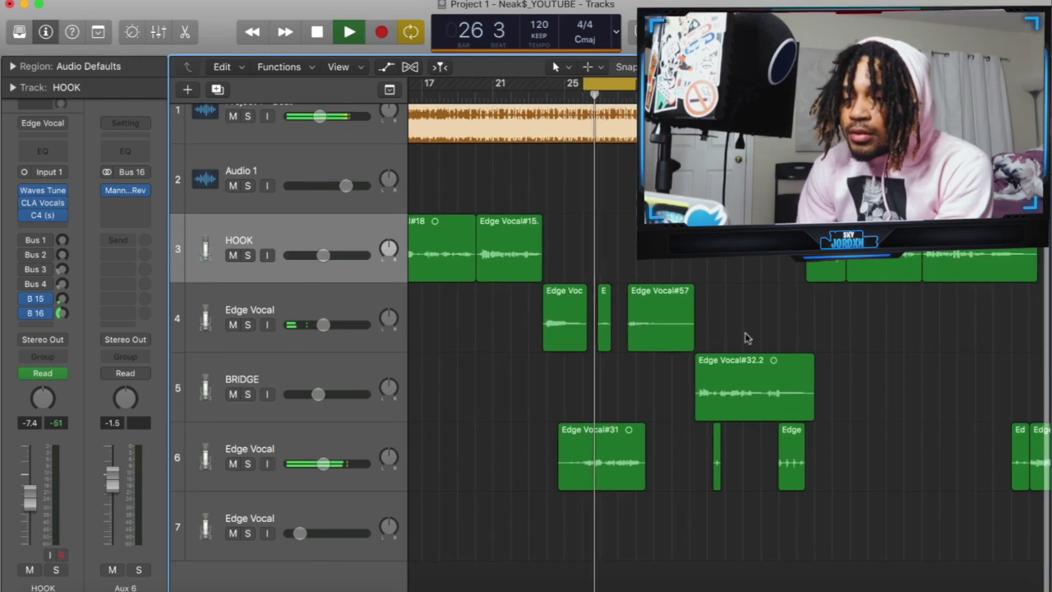
click(309, 440)
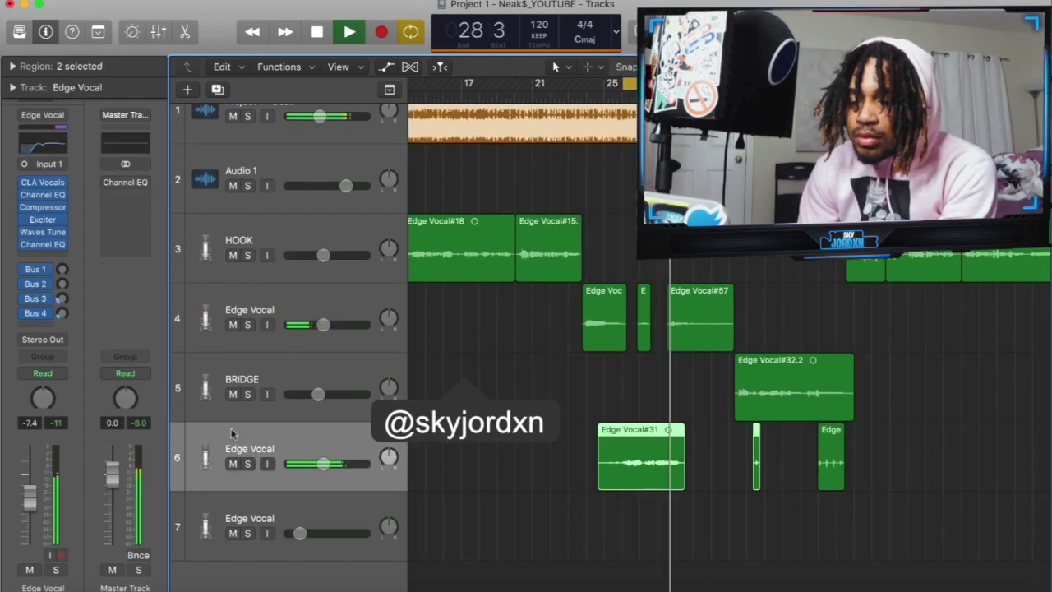
scroll(264, 387, left, 2)
key(space)
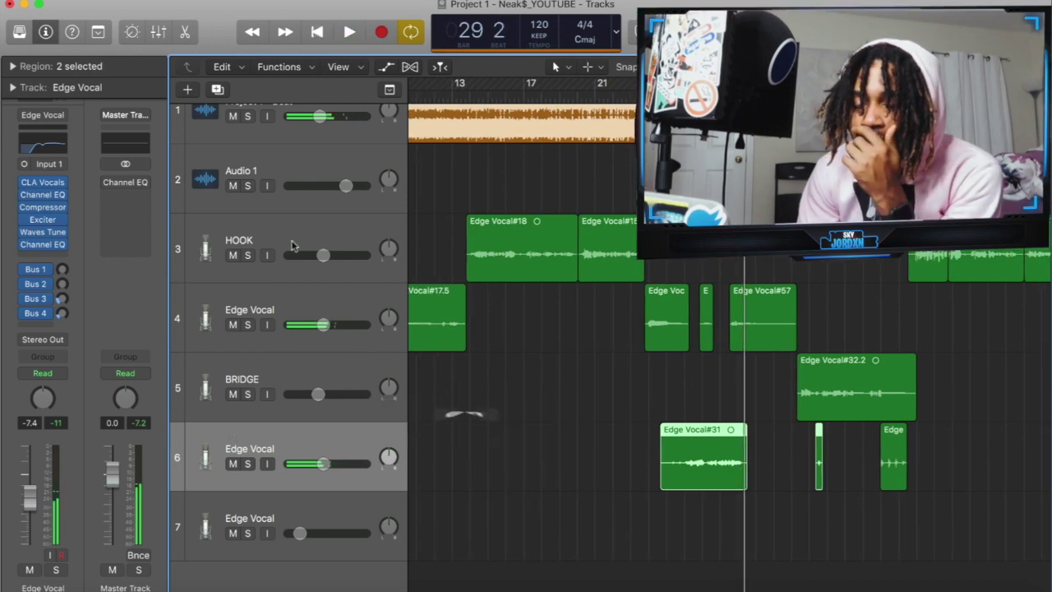
Step: Save the HOOK track's channel strip setting as Sad Girl Vibe 1 and load it on the Edge Vocal track 6
click(296, 234)
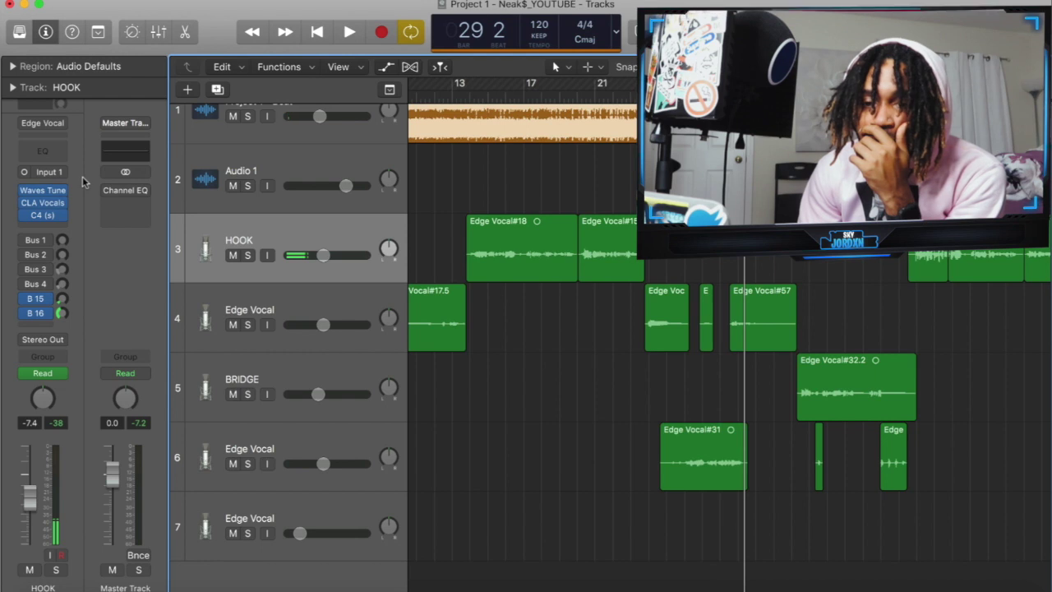
click(45, 124)
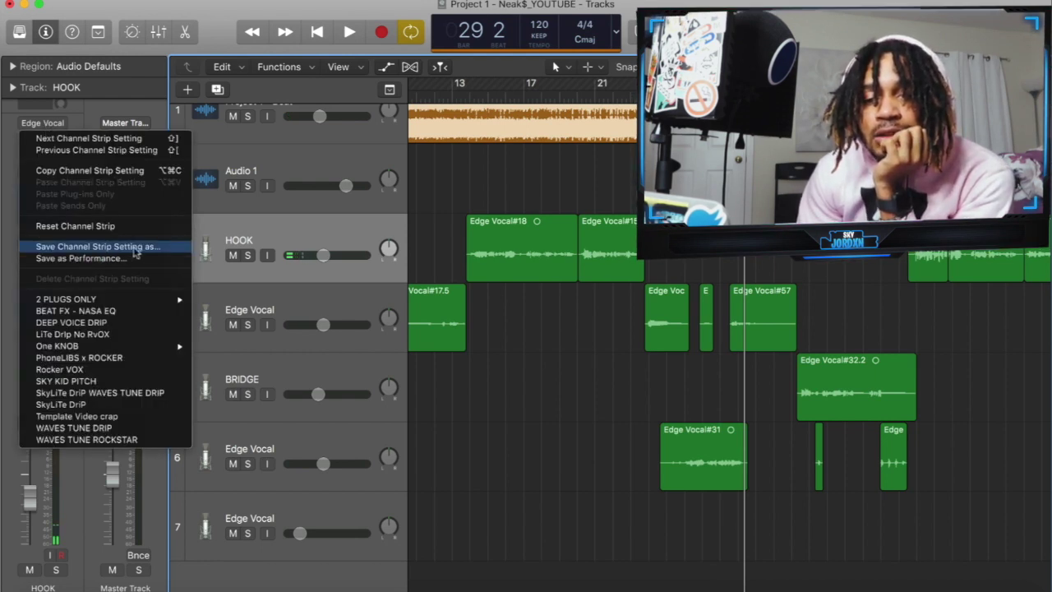
key(Escape)
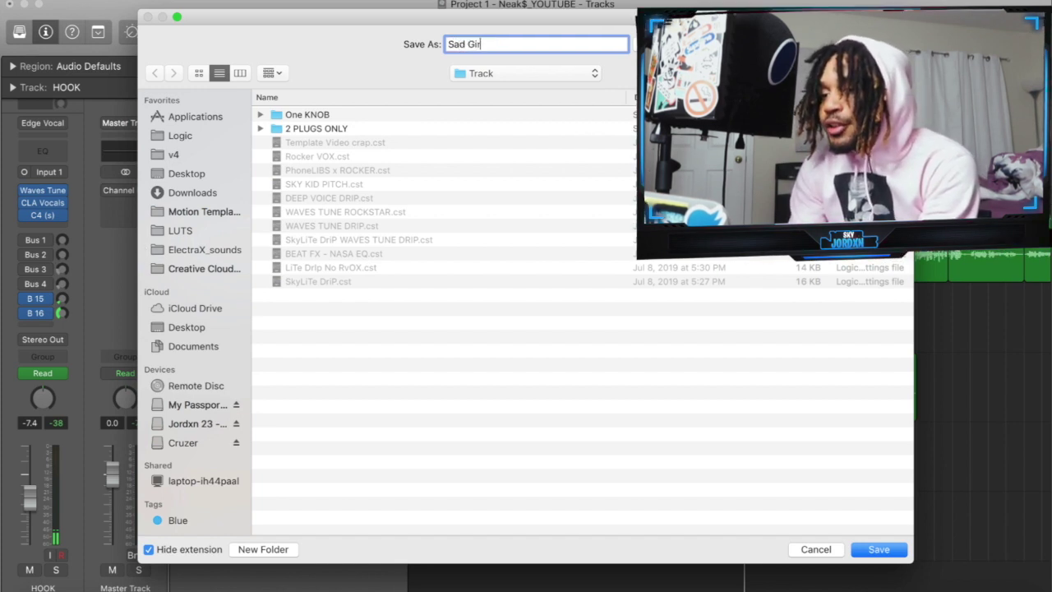
key(Return)
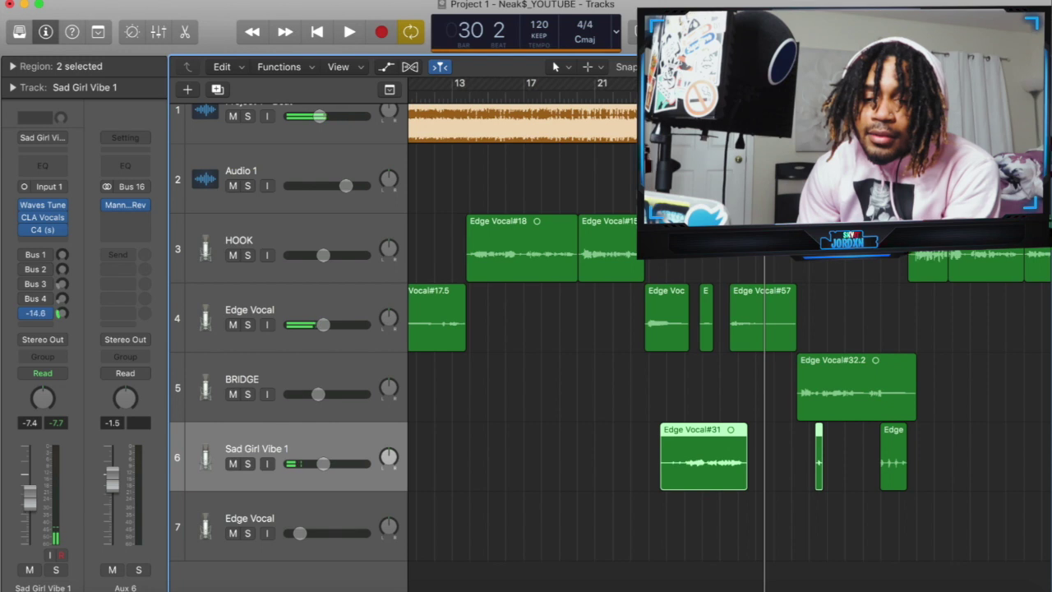
Step: Play the section and set the Bus 16 send on the Sad Girl Vibe 1 track to about -14 dB
key(space)
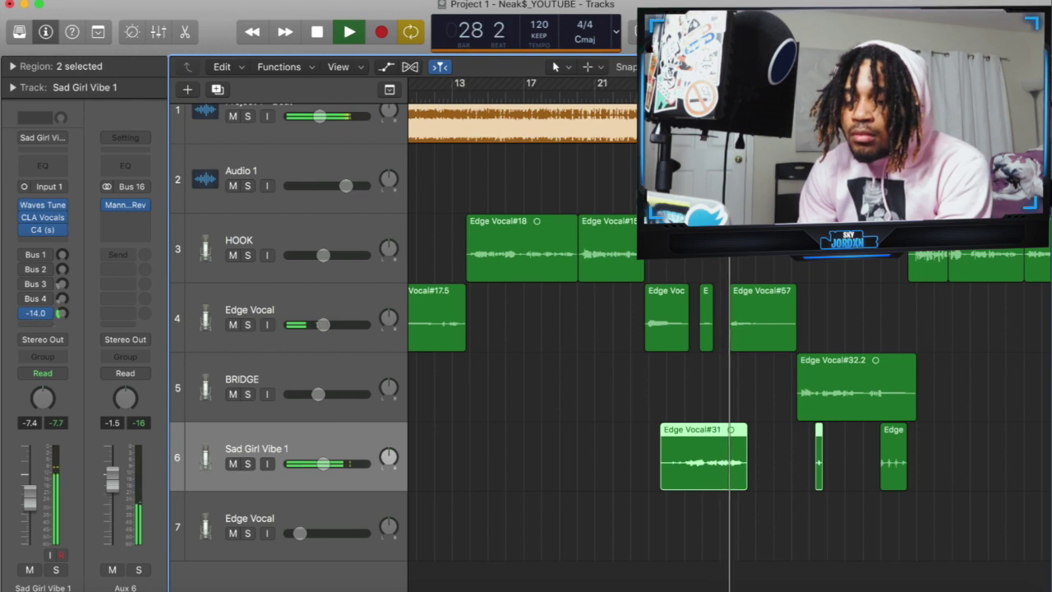
drag(53, 319, 64, 316)
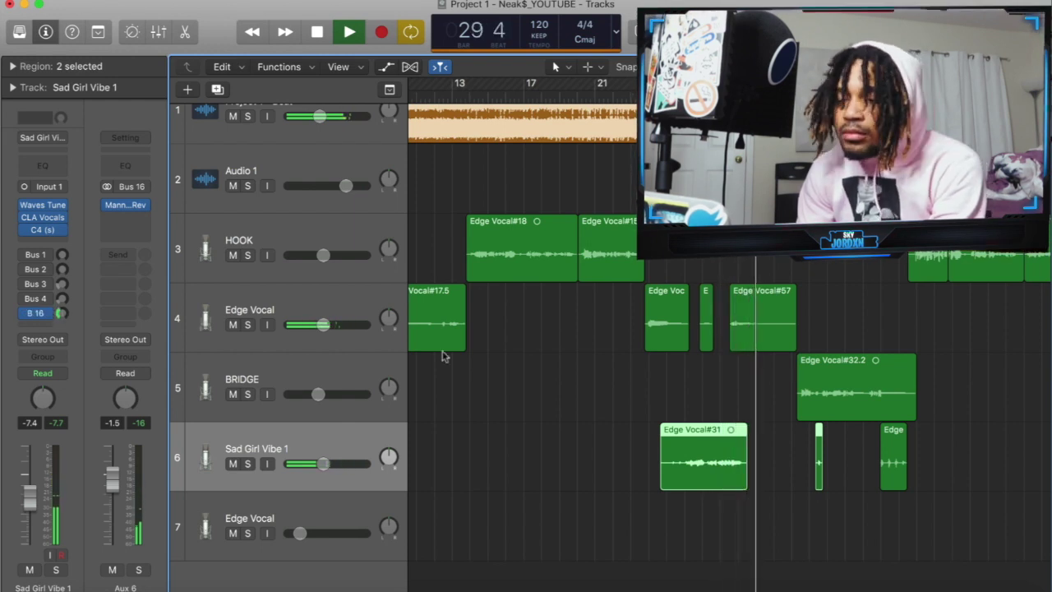
Step: Add a Bus 16 send to the BRIDGE track and set its Bus 14 send to about -25 dB
key(Up)
click(40, 329)
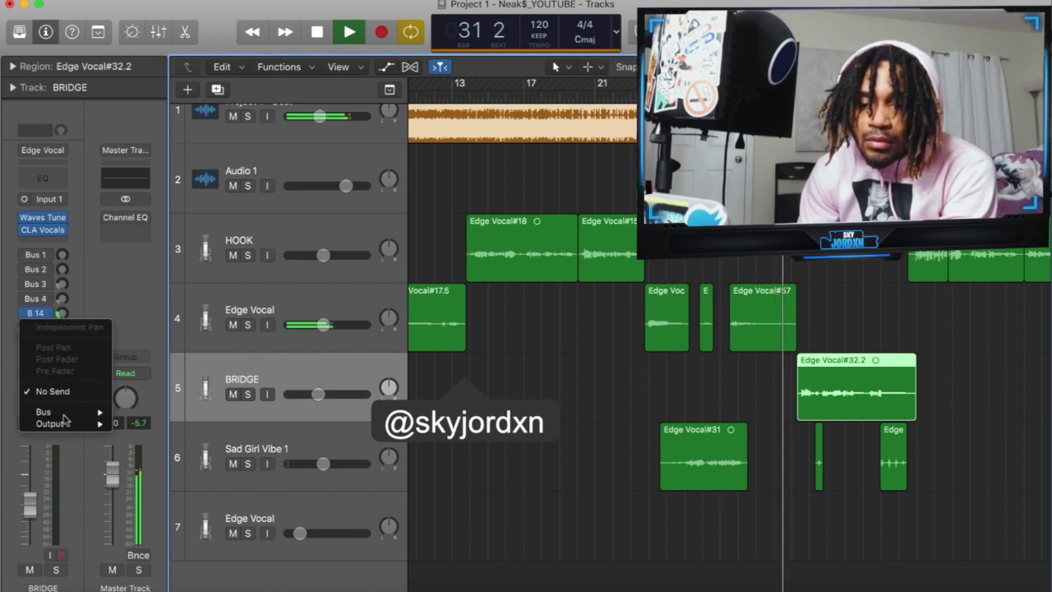
mouse_move(49, 411)
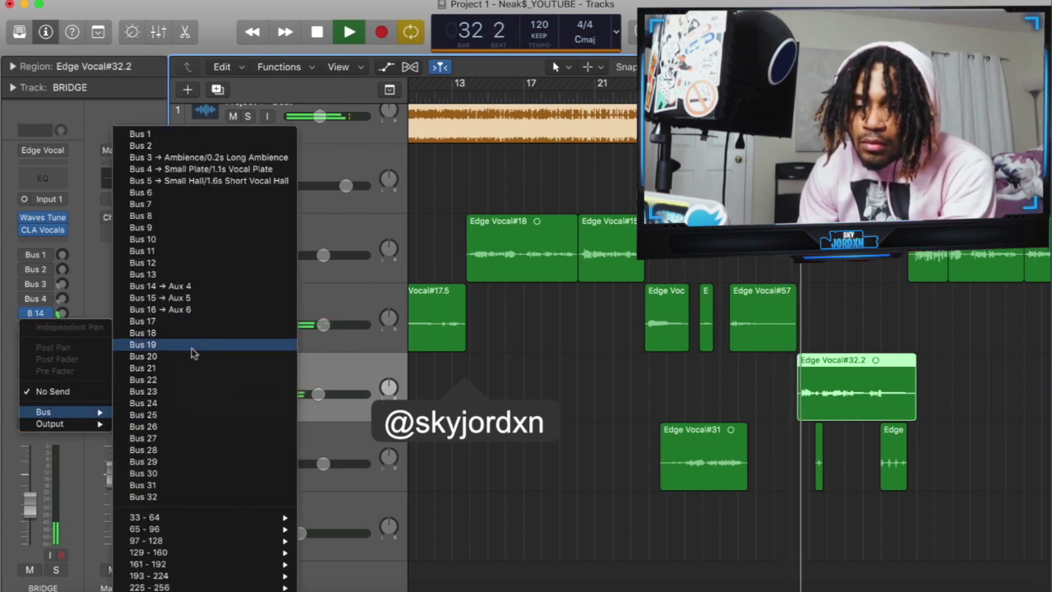
click(194, 309)
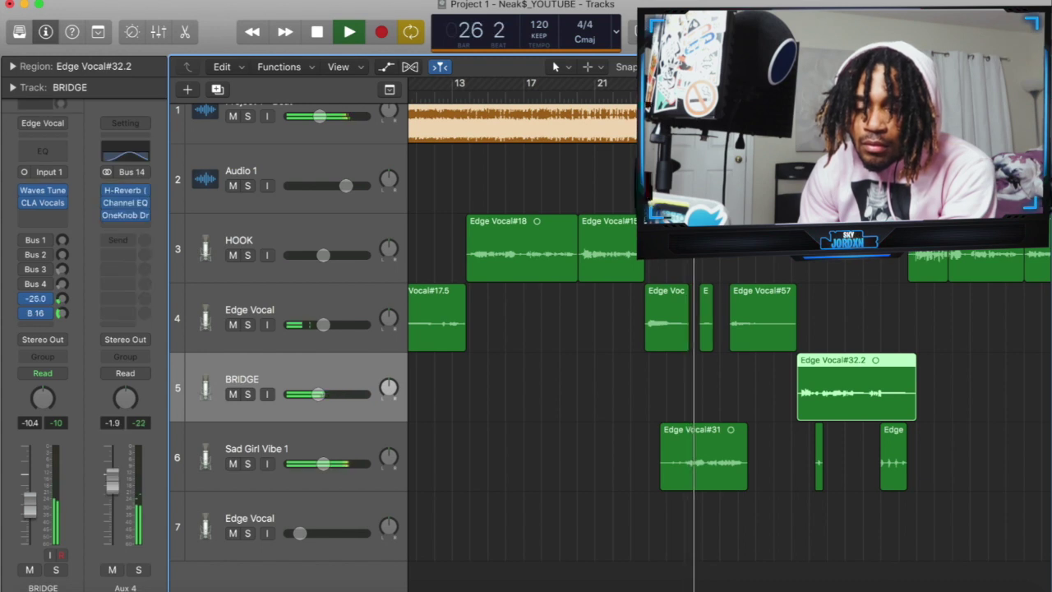
click(61, 313)
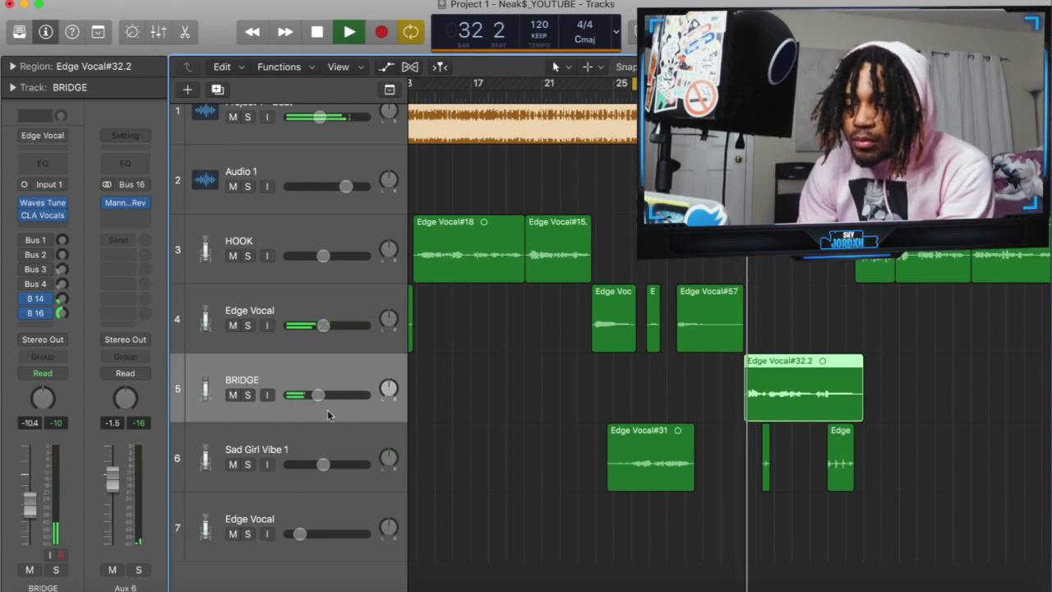
Step: Duplicate the Sad Girl Vibe 1 track and move the Edge Vocal#57 region and the short region before it onto the copy
click(302, 437)
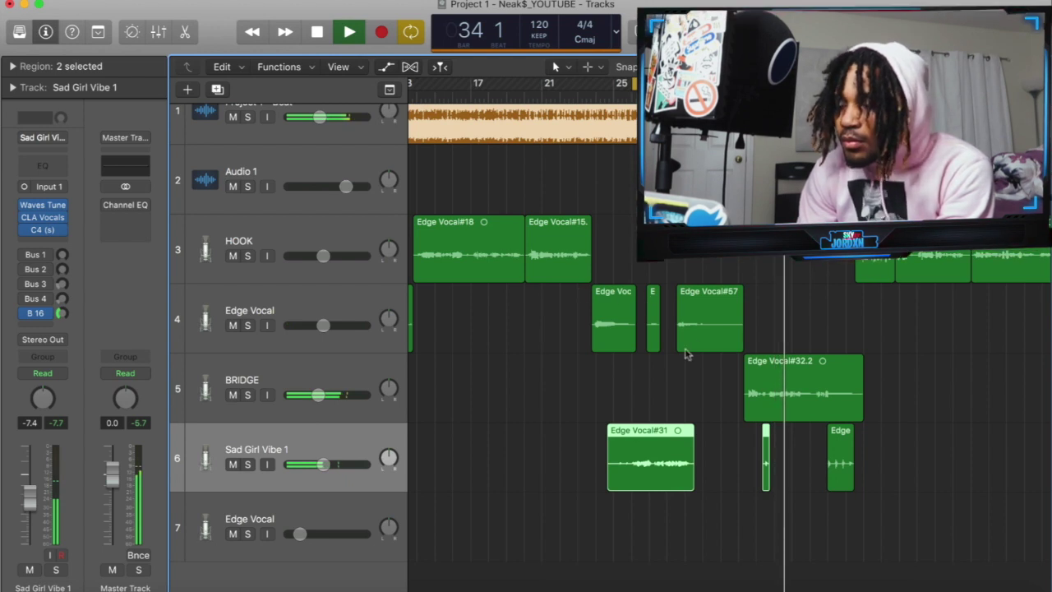
key(super+d)
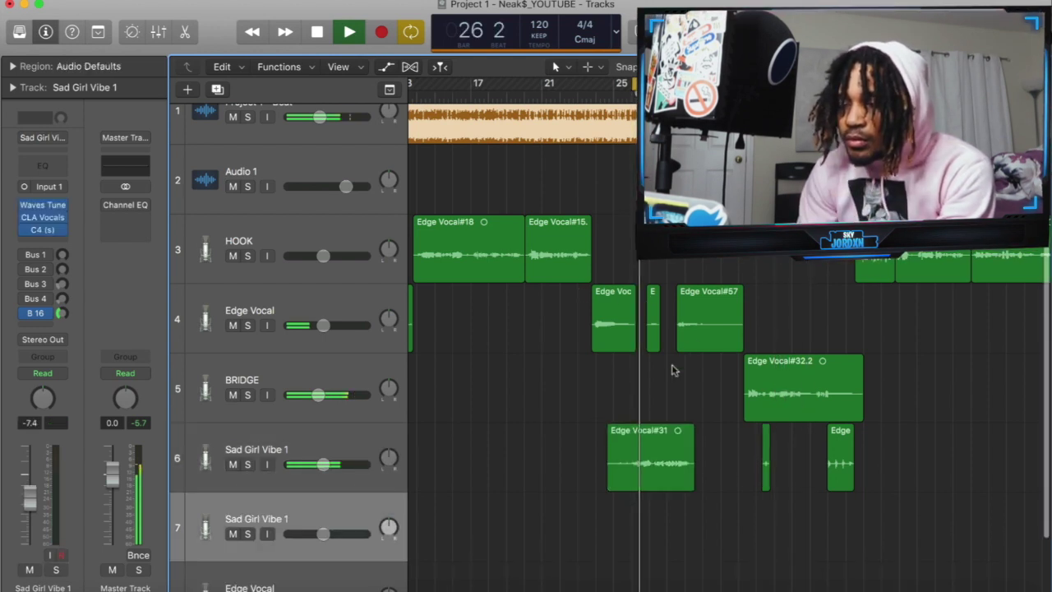
scroll(672, 370, down, 2)
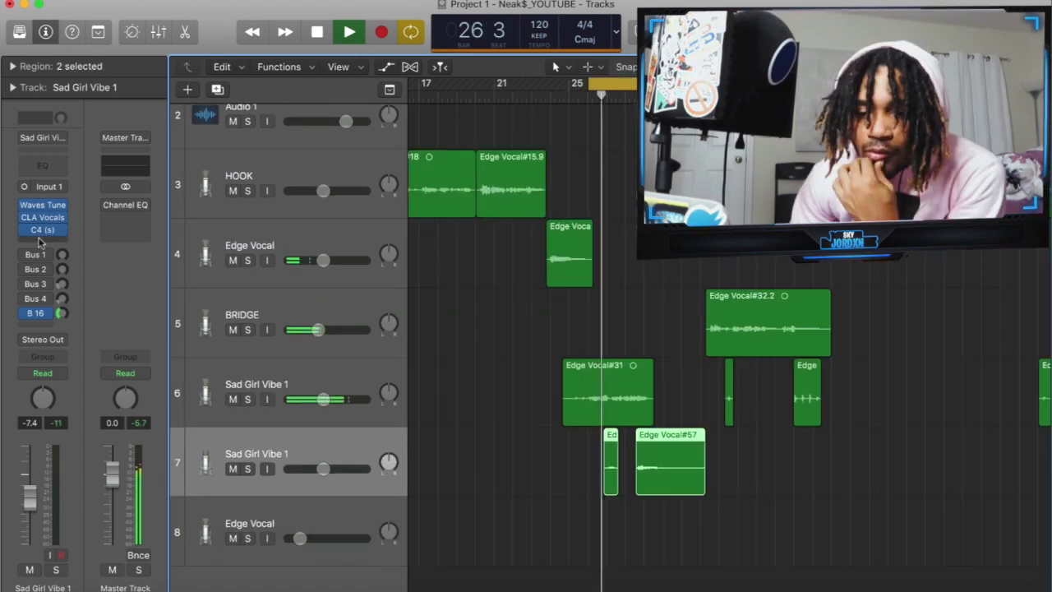
Step: Insert a stereo Channel EQ after C4 on the duplicated Sad Girl Vibe 1 track
click(40, 242)
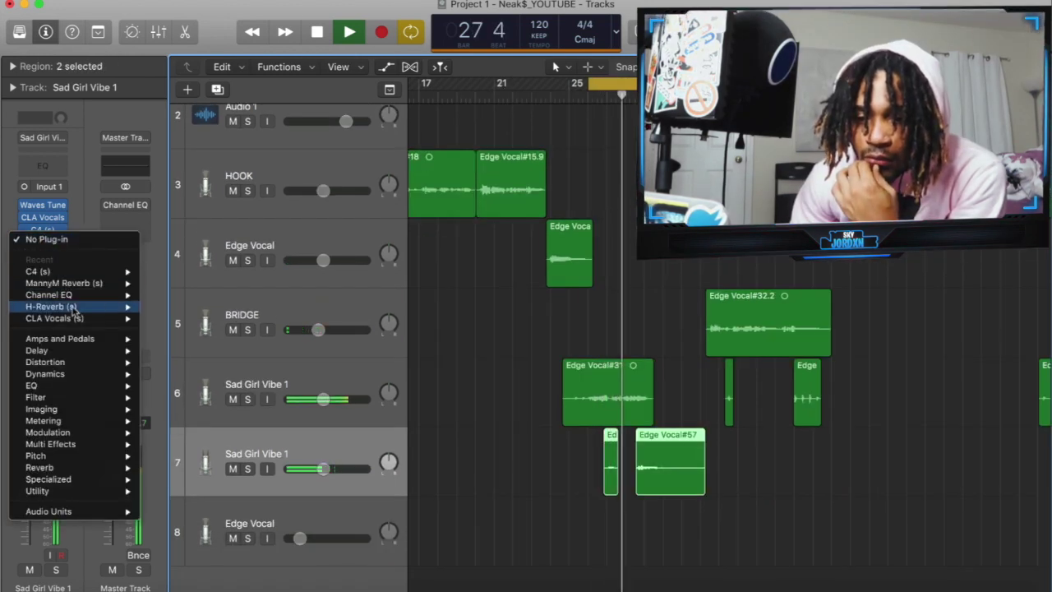
mouse_move(115, 294)
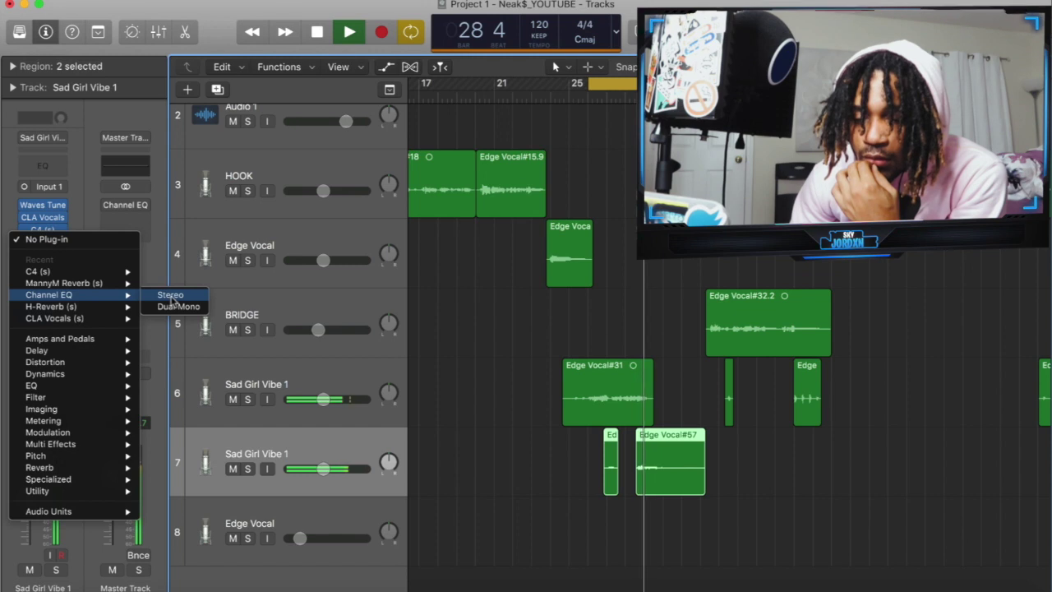
click(175, 297)
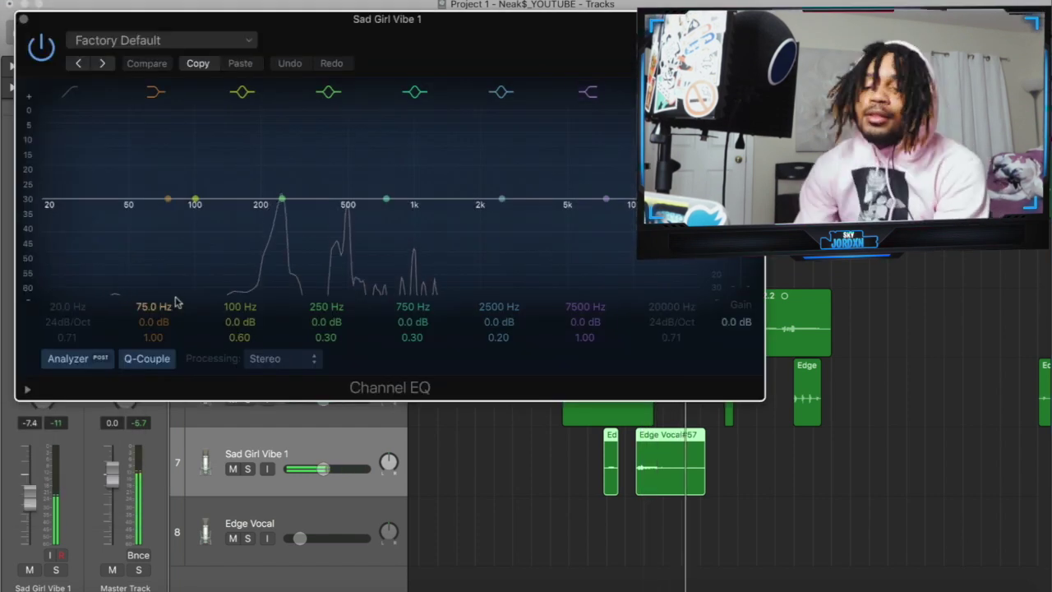
Step: Set the EQ's low cut to 335 Hz with Q 0.10 and high cut to 1960 Hz with Q 0.15, then close it
click(71, 93)
drag(45, 220, 359, 305)
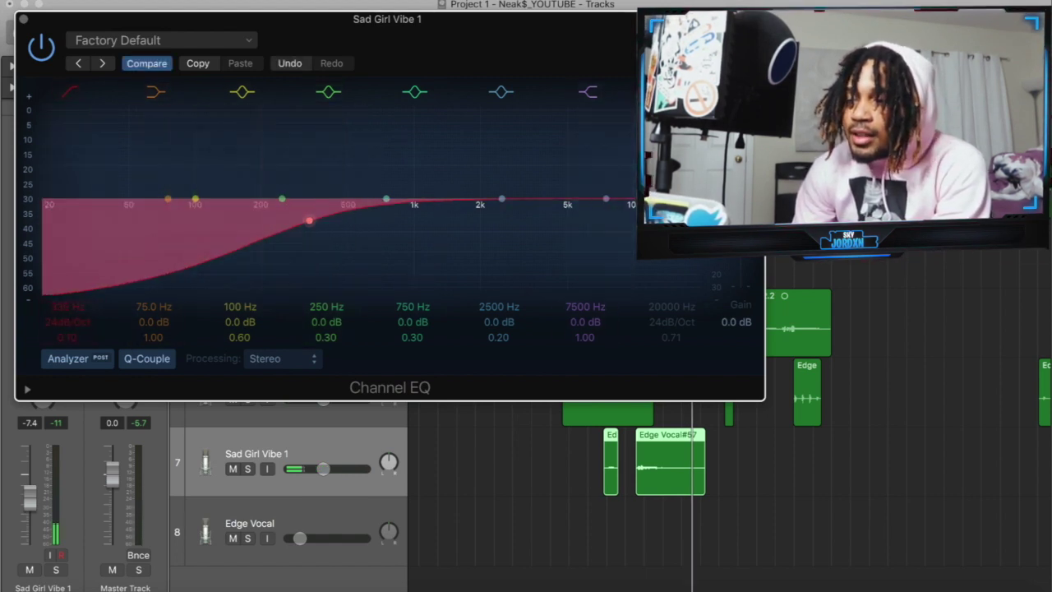
drag(612, 248, 468, 263)
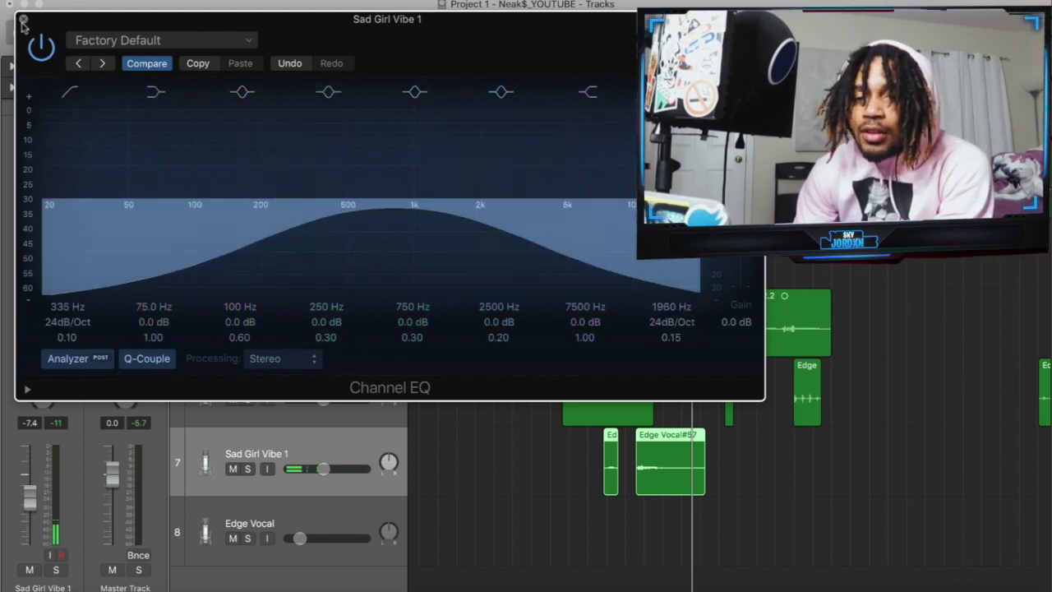
click(23, 19)
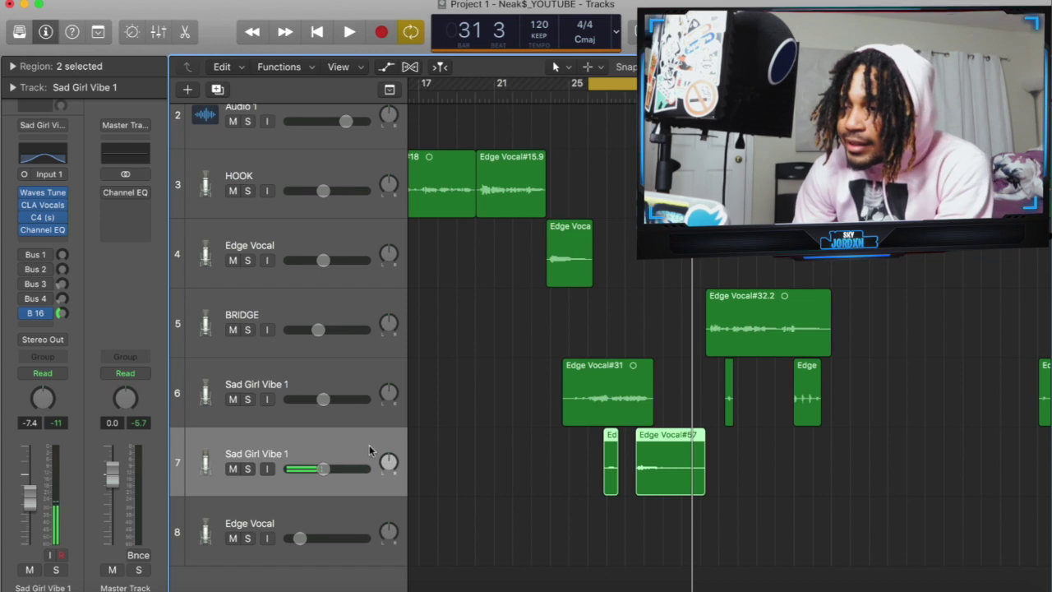
Step: Raise the duplicated Sad Girl Vibe 1 track's volume to -0.3 dB during playback and reset its pan to centre
key(space)
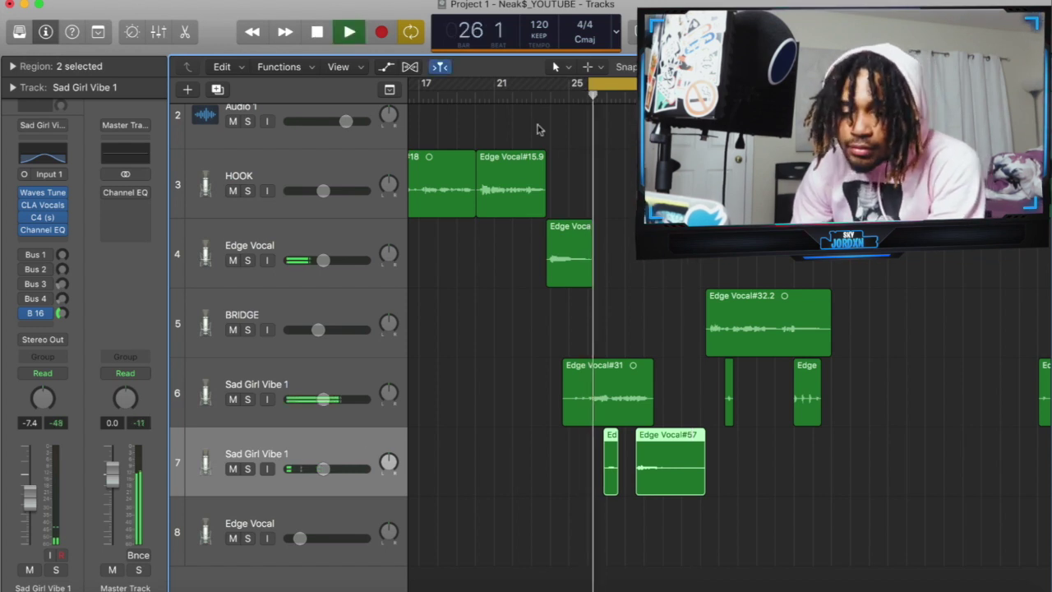
drag(323, 469, 349, 470)
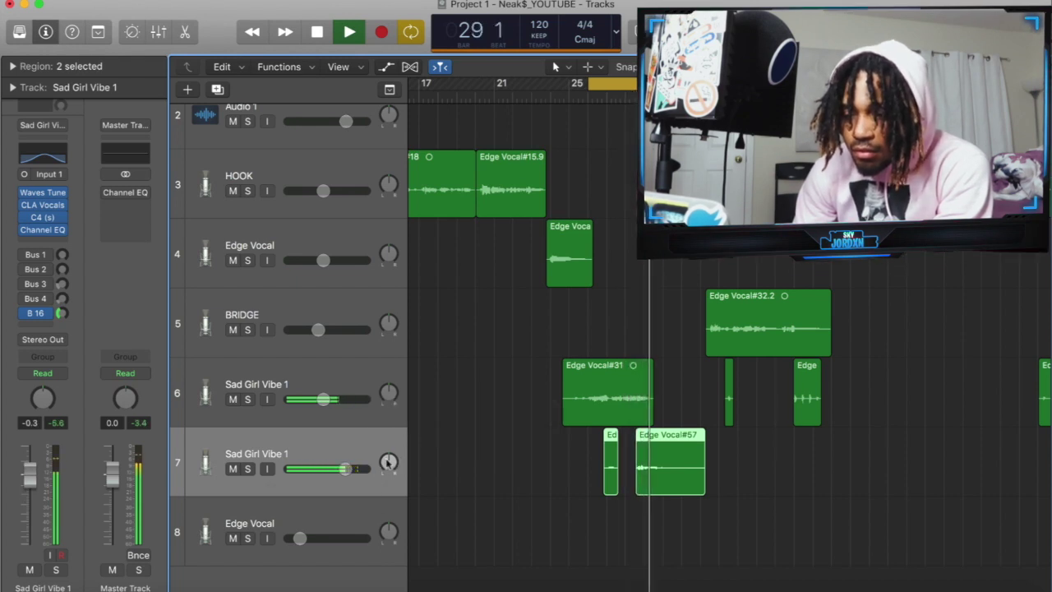
mouse_move(389, 462)
mouse_down()
mouse_move(389, 444)
mouse_move(389, 454)
mouse_up()
alt+click(389, 457)
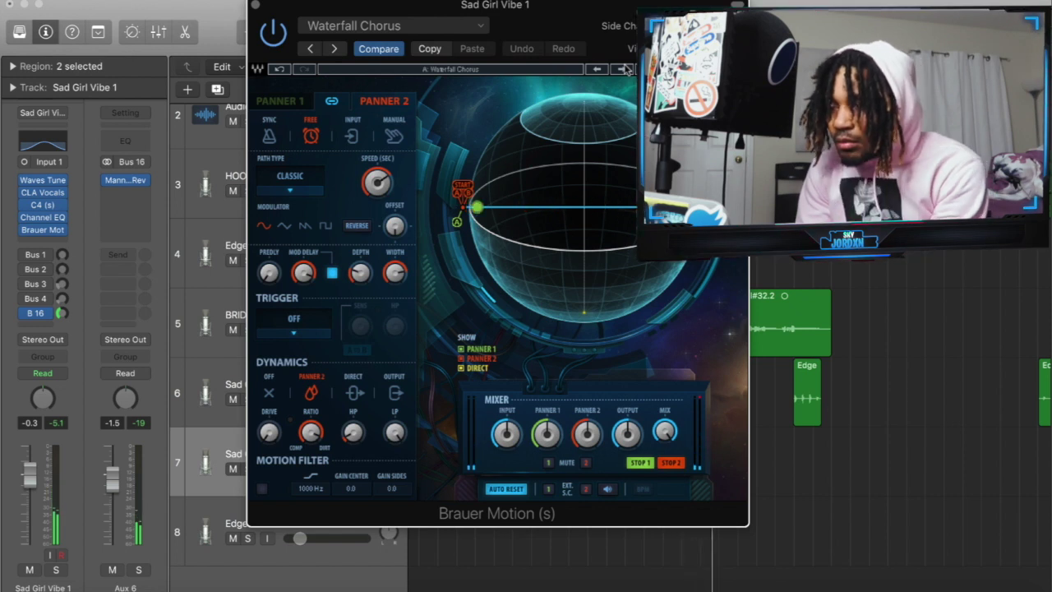
Step: Load the Psychedelic Chorus preset in Brauer Motion on the duplicated Sad Girl Vibe 1 track and lower its volume to -3.9 dB
click(623, 70)
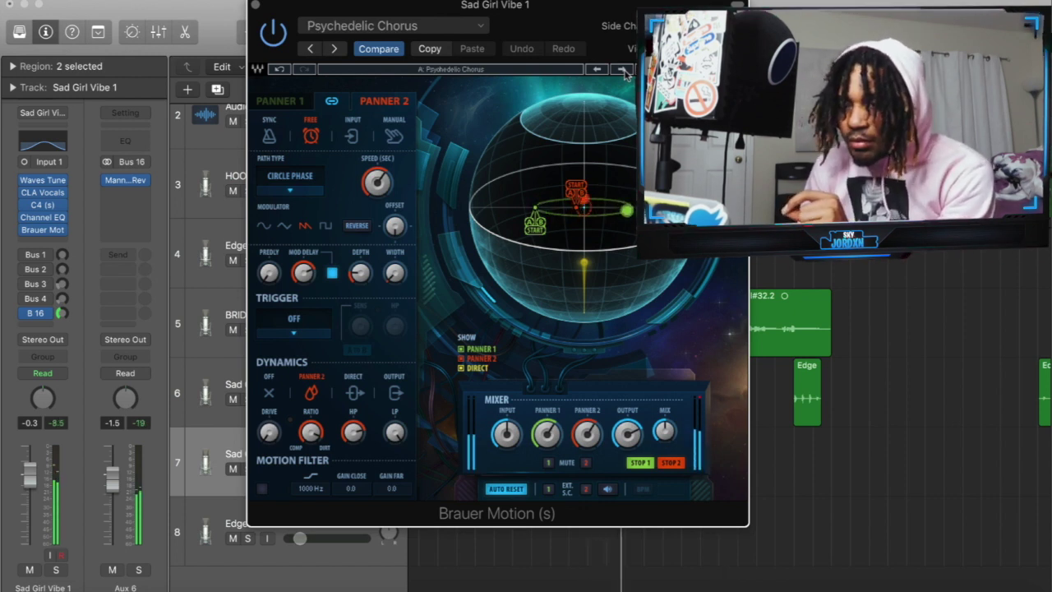
click(256, 6)
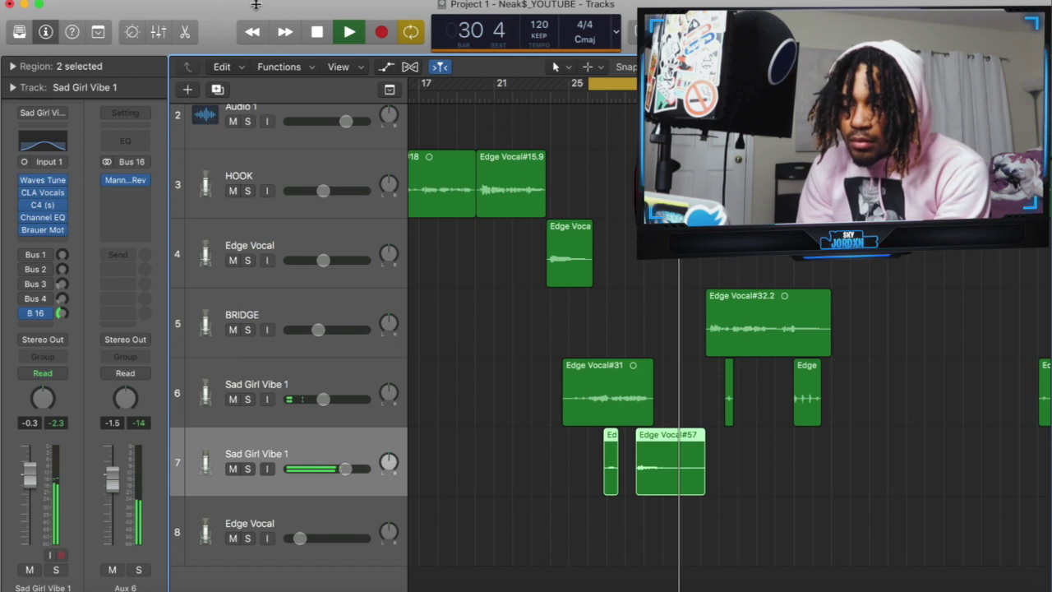
drag(336, 469, 331, 470)
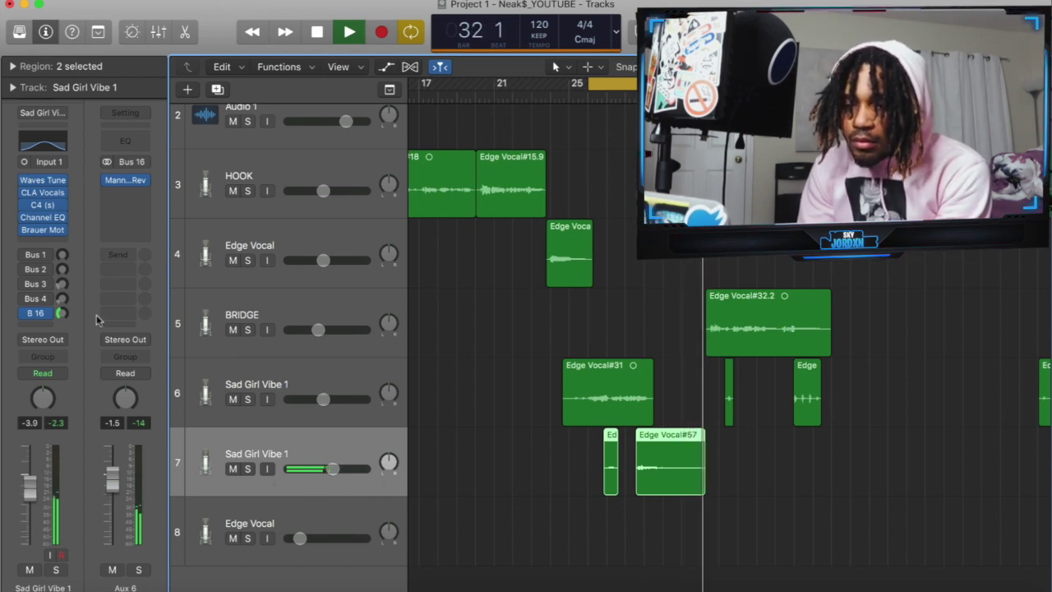
Step: Insert a stereo OneKnob Driver after Brauer Motion on the duplicated Sad Girl Vibe 1 track and set its knob to about 5.5
click(43, 241)
mouse_move(74, 511)
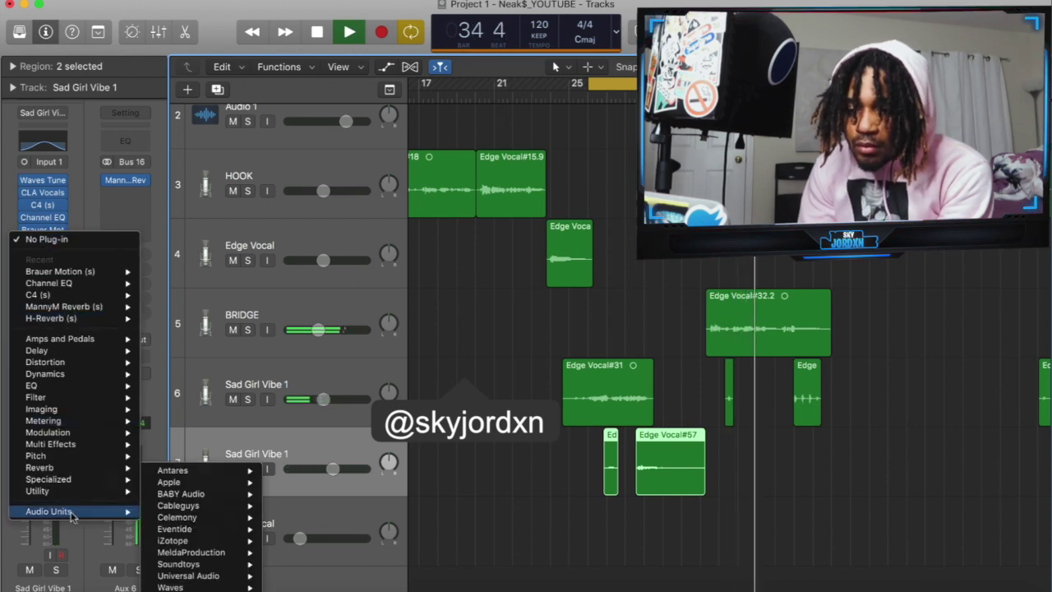
mouse_move(189, 587)
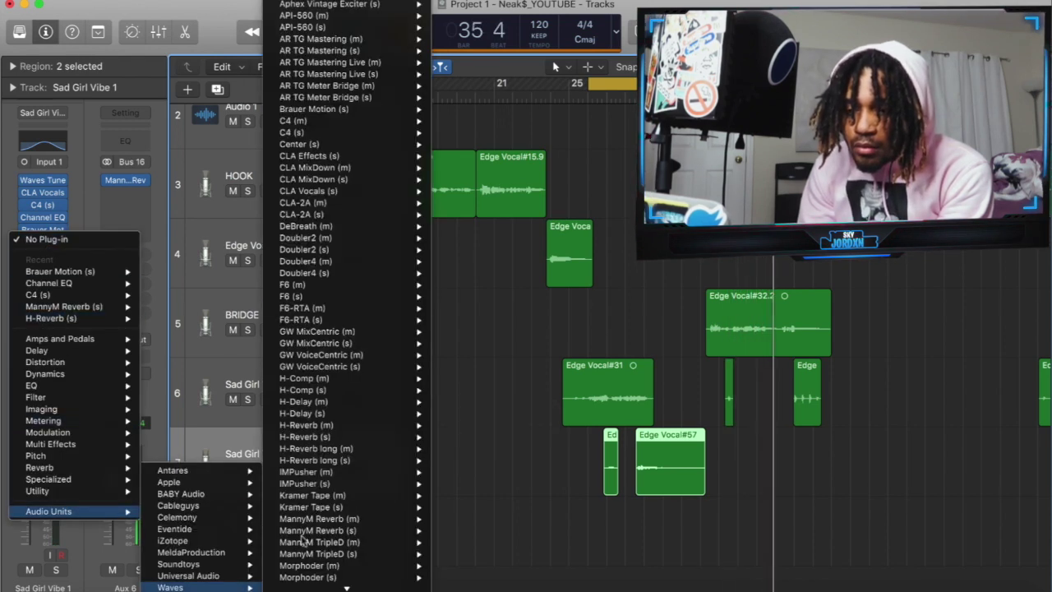
mouse_move(325, 413)
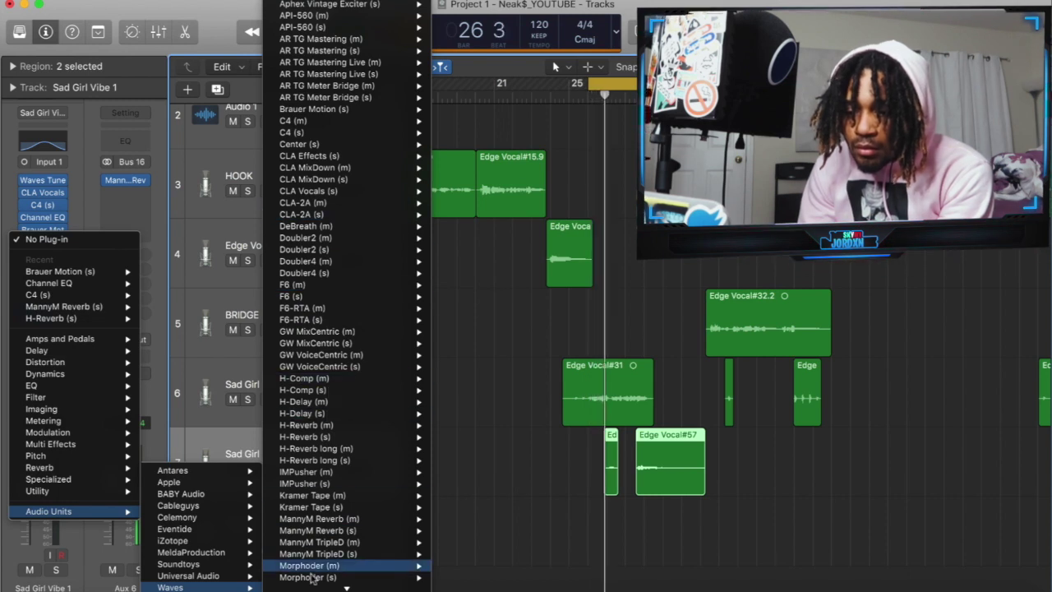
mouse_move(312, 587)
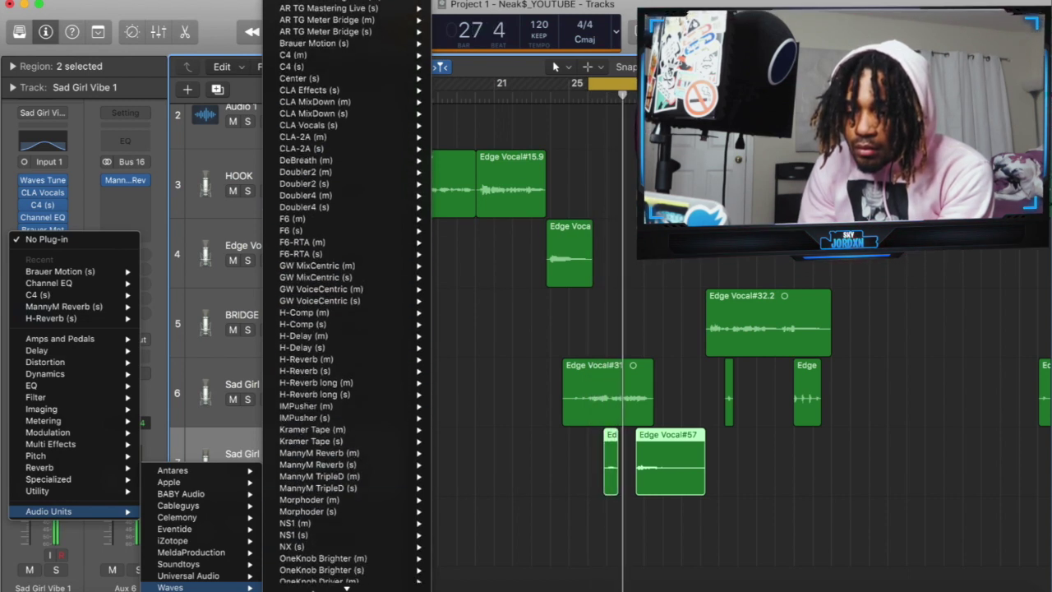
mouse_move(319, 554)
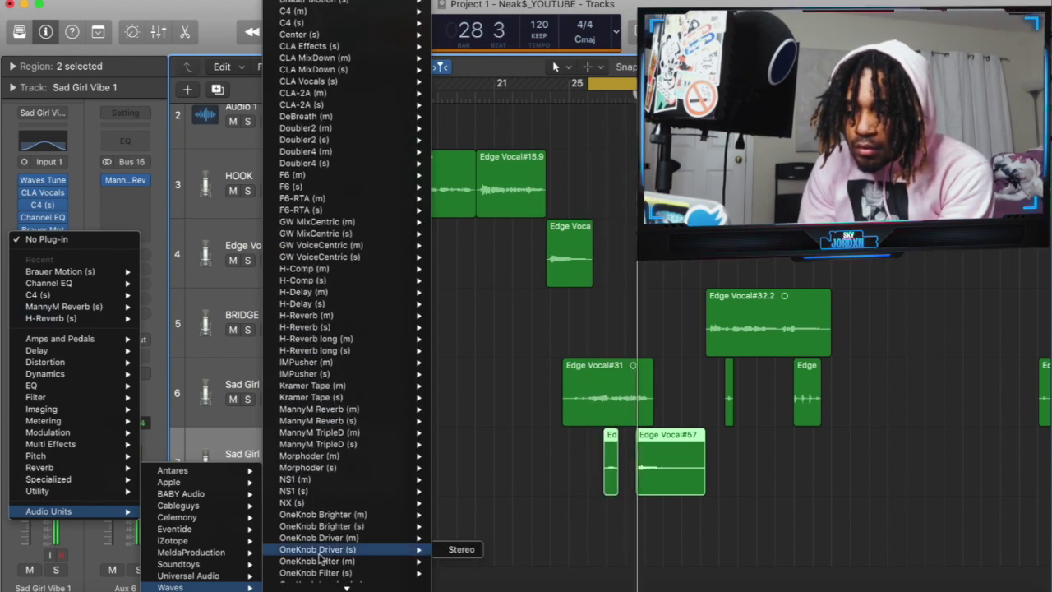
click(461, 550)
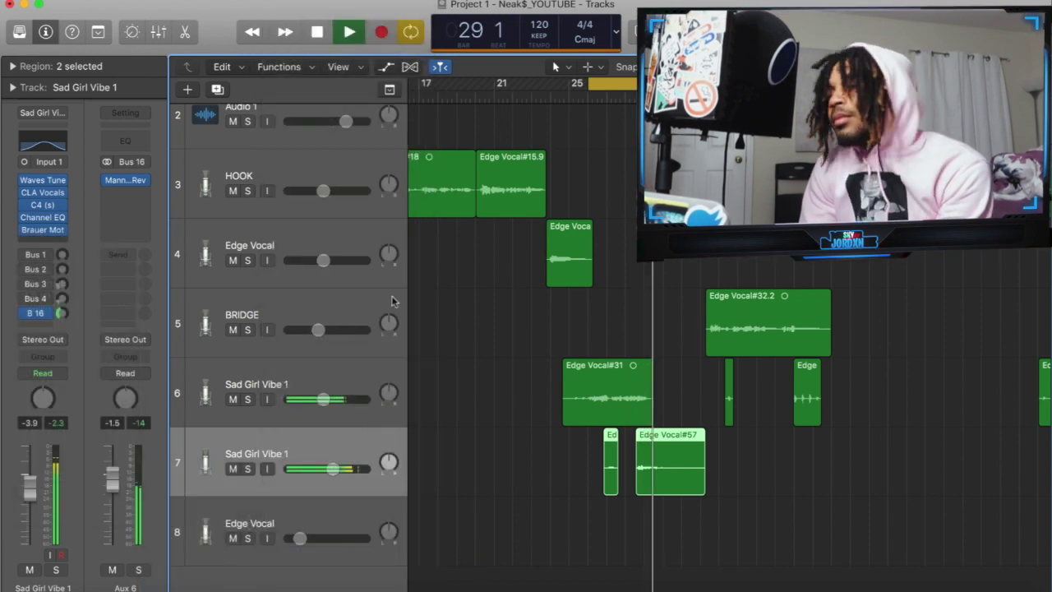
drag(123, 204, 123, 161)
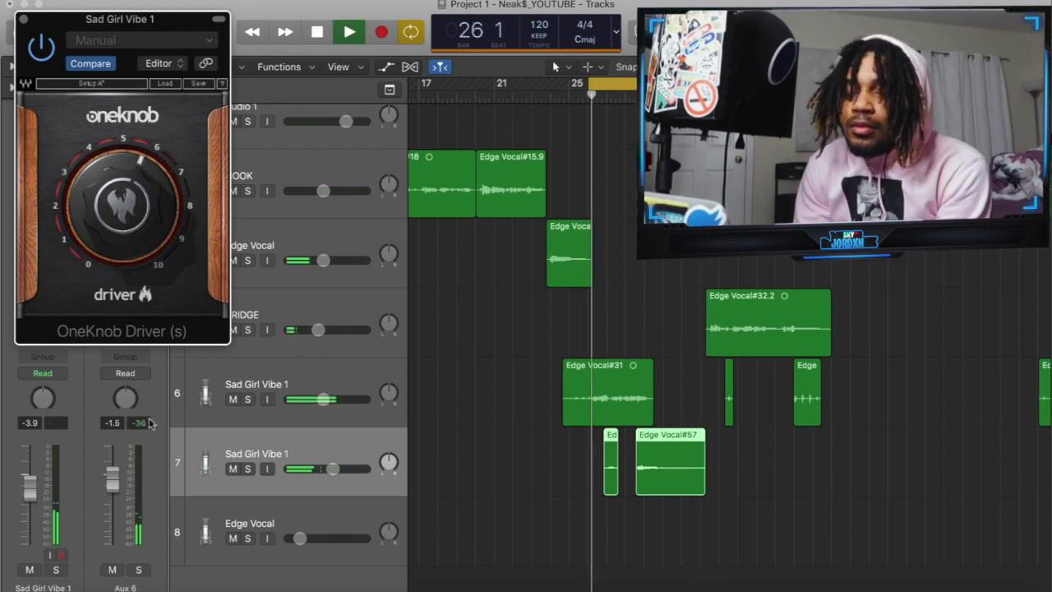
Step: Lower the duplicated Sad Girl Vibe 1 track to -4.9 dB and try shaping its volume automation near the start of Edge Vocal#57
key(a)
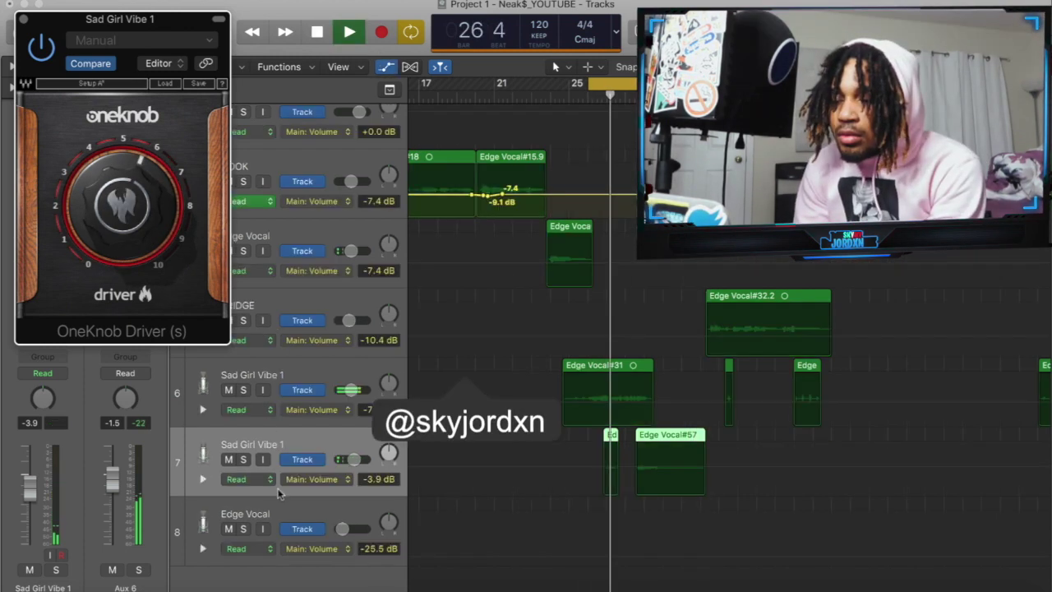
drag(349, 463, 346, 463)
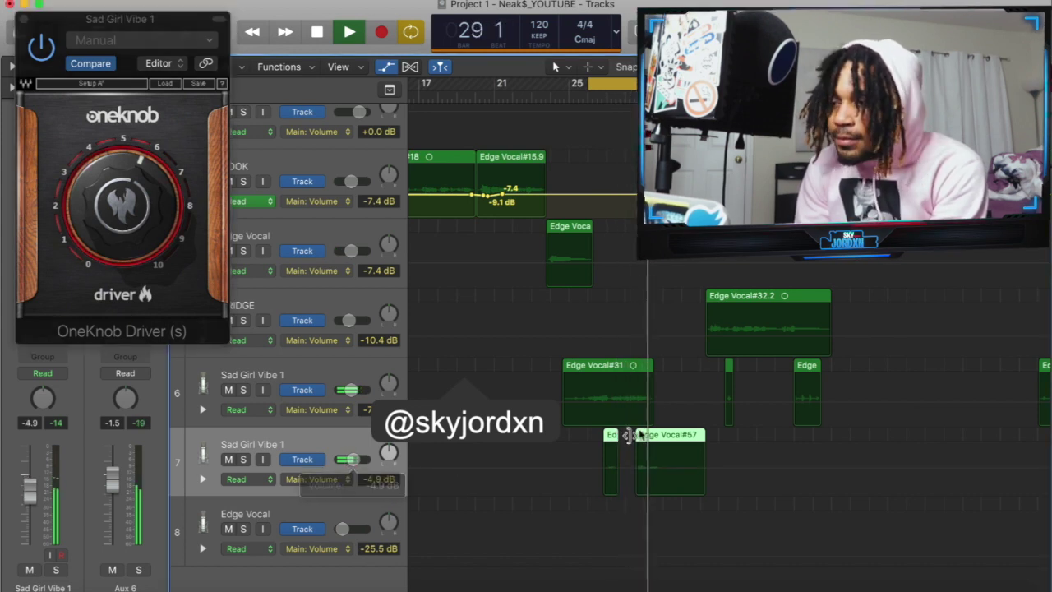
key(z)
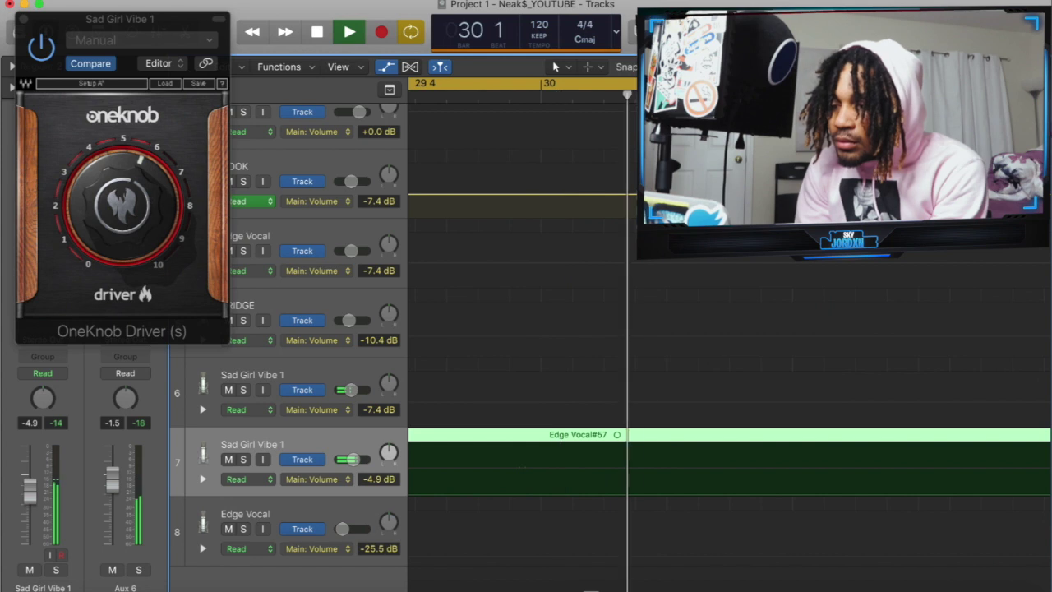
scroll(620, 460, left, 5)
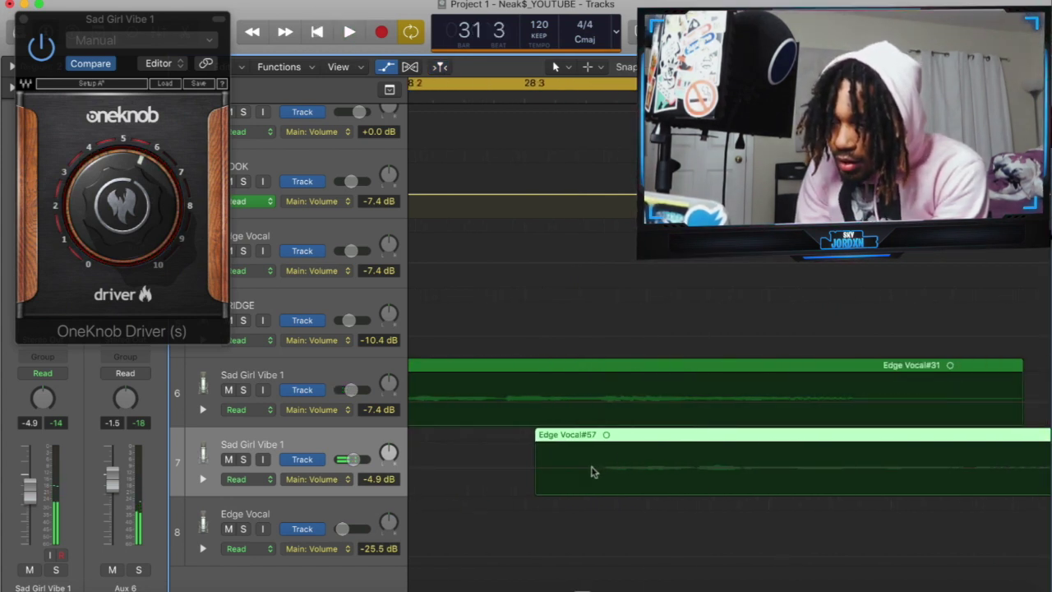
key(a)
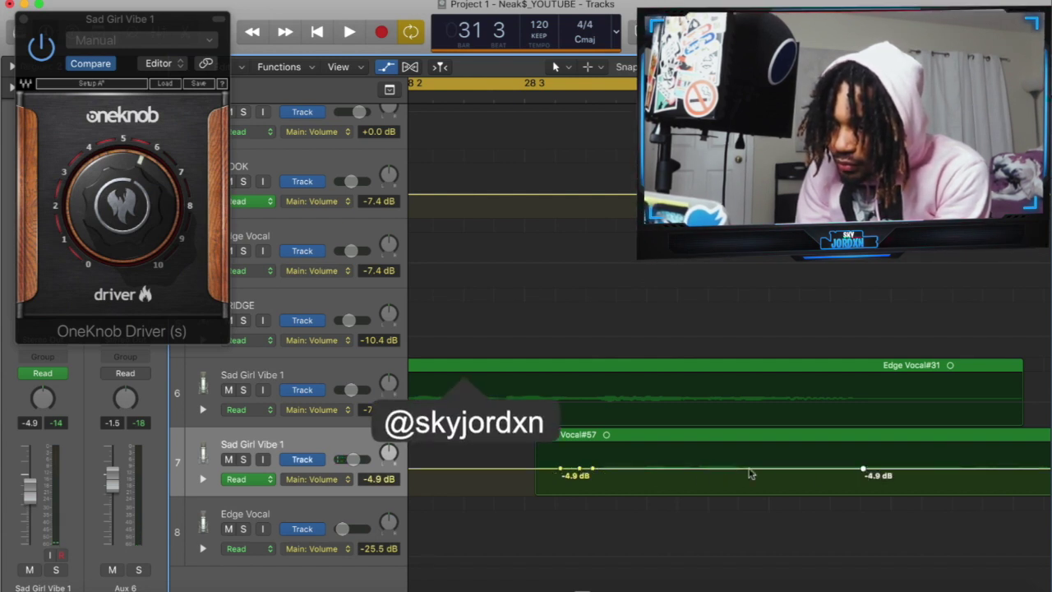
mouse_move(701, 472)
mouse_down()
mouse_move(675, 474)
mouse_move(695, 476)
mouse_up()
drag(603, 475, 602, 478)
key(space)
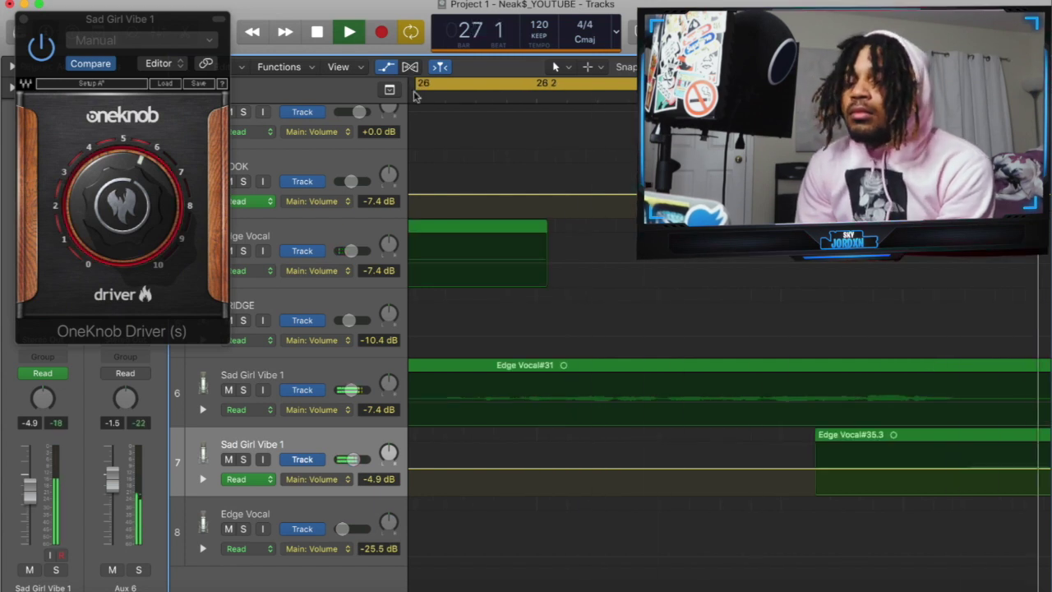
Step: Try the duplicated Sad Girl Vibe 1 track's volume at -13.4 dB and -8.8 dB during playback, hiding the track automation
drag(349, 457, 345, 461)
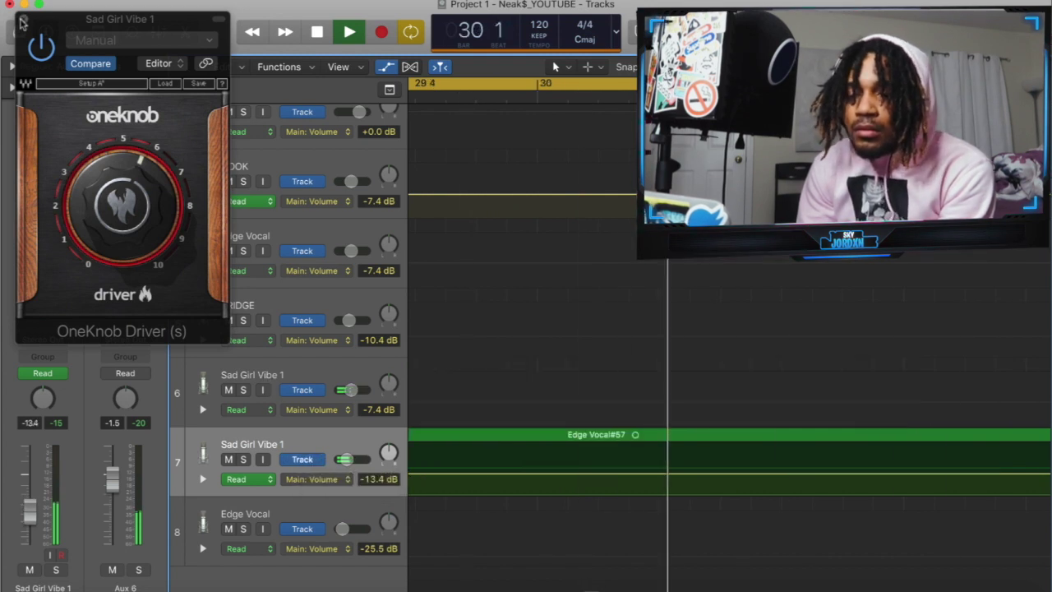
key(a)
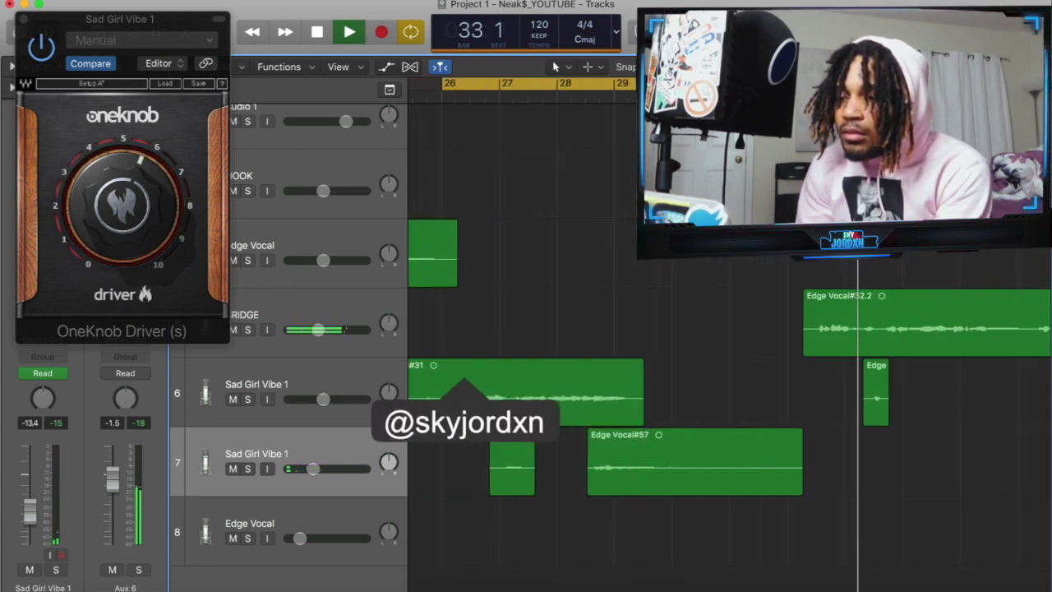
click(603, 97)
drag(297, 471, 304, 471)
key(space)
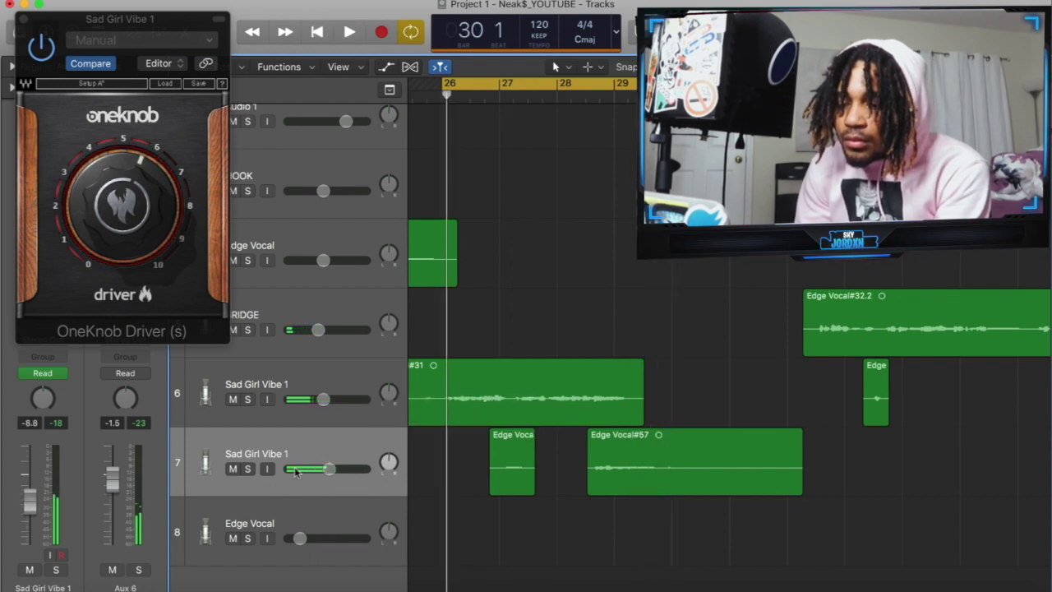
key(space)
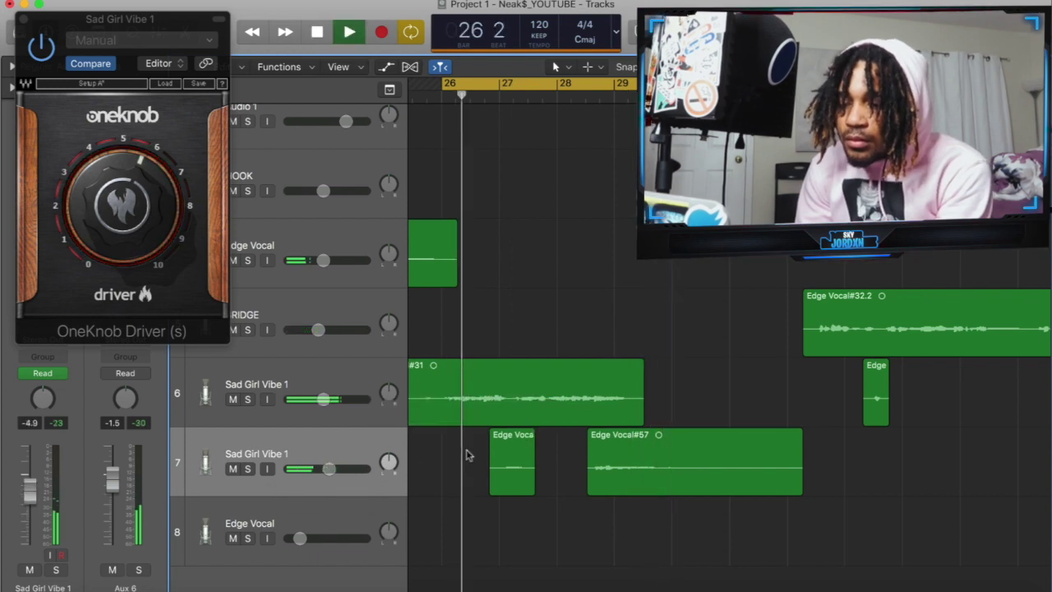
Step: Select the Edge Vocal#57 region, close OneKnob Driver and lower the duplicated Sad Girl Vibe 1 track's volume to -11.2 dB
click(603, 475)
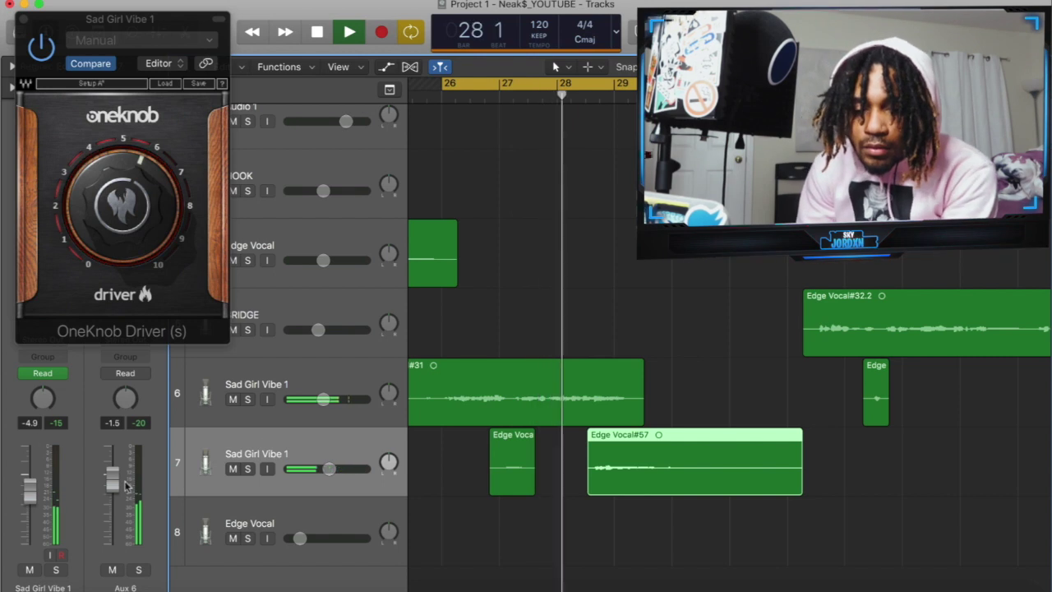
click(24, 20)
drag(24, 454, 24, 467)
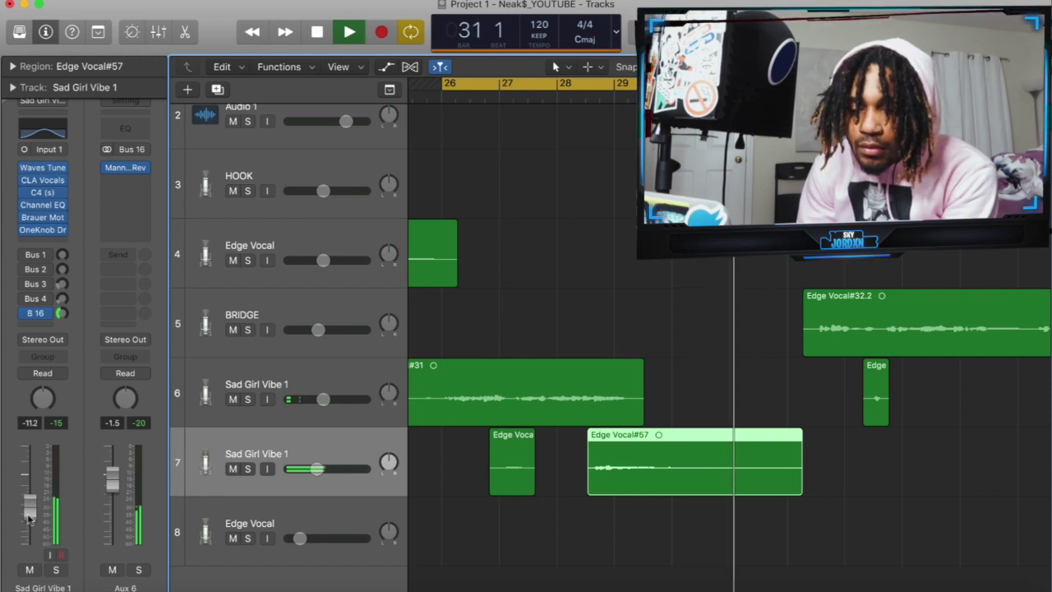